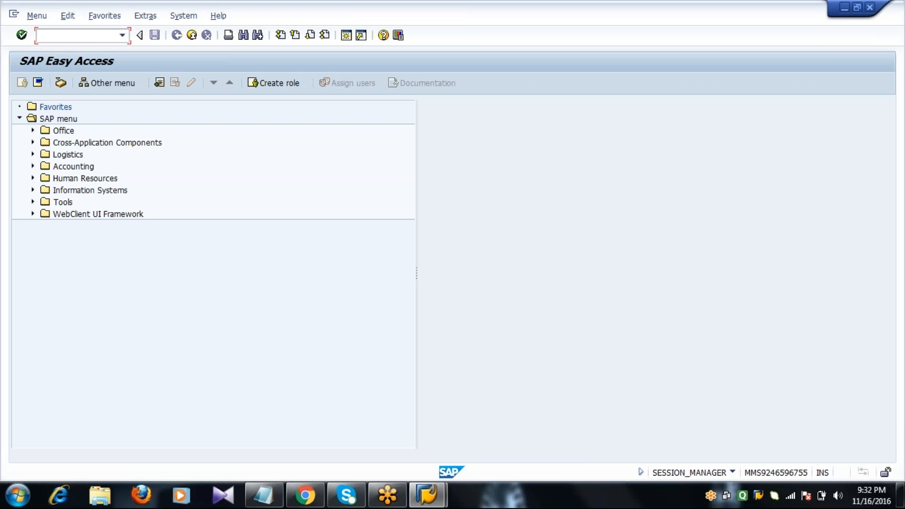
Run transaction SPRO and open the SAP Reference IMG.
text(SPRO)
key(Return)
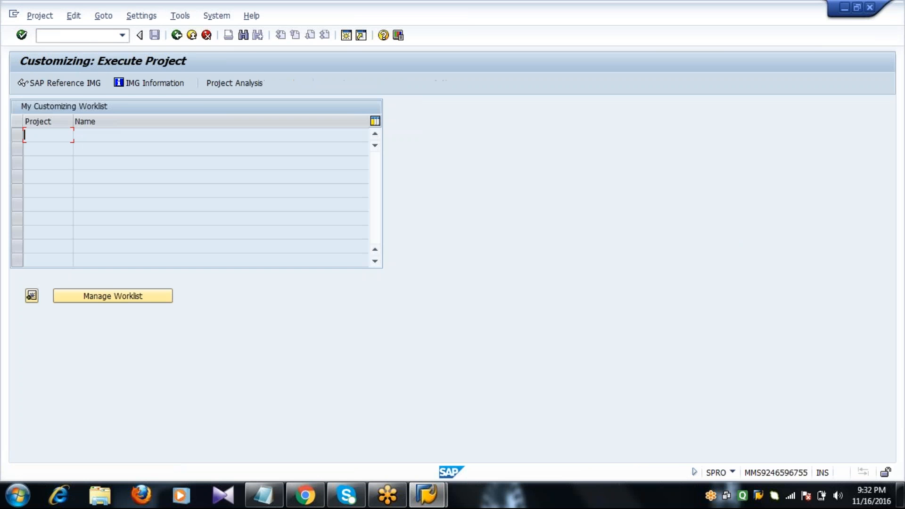
click(86, 89)
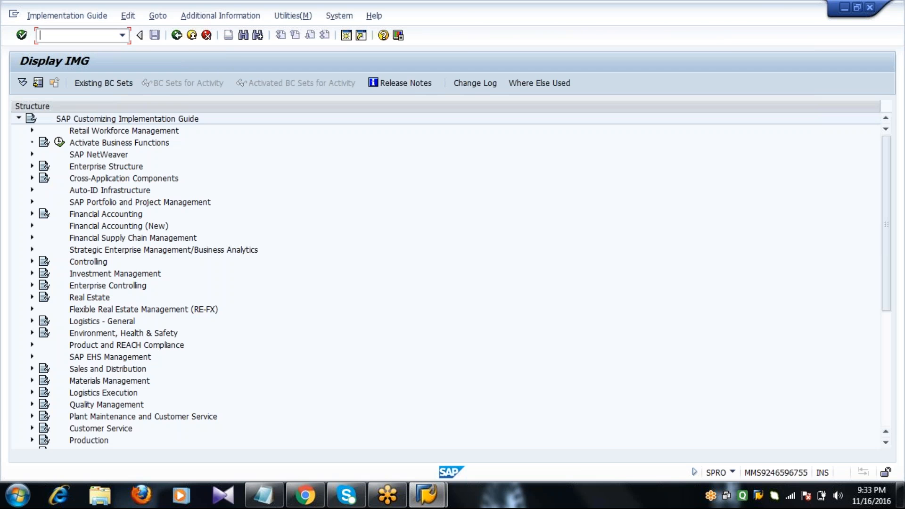
Open the "Assign company code to controlling area" activity under Enterprise Structure, Assignment, Controlling.
click(33, 166)
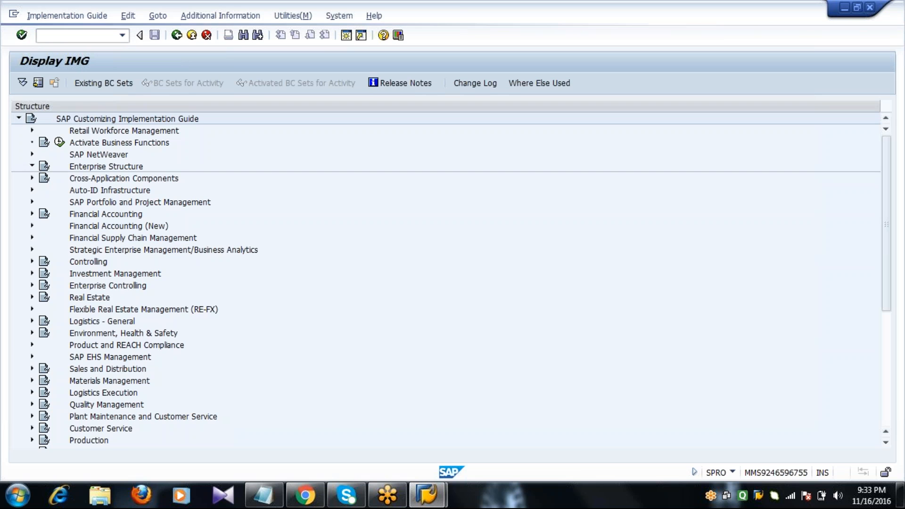
click(45, 202)
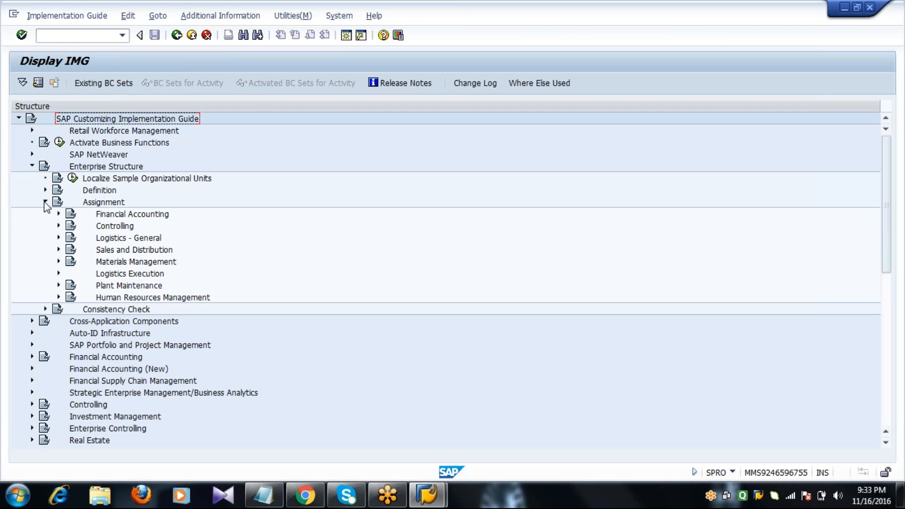
click(59, 225)
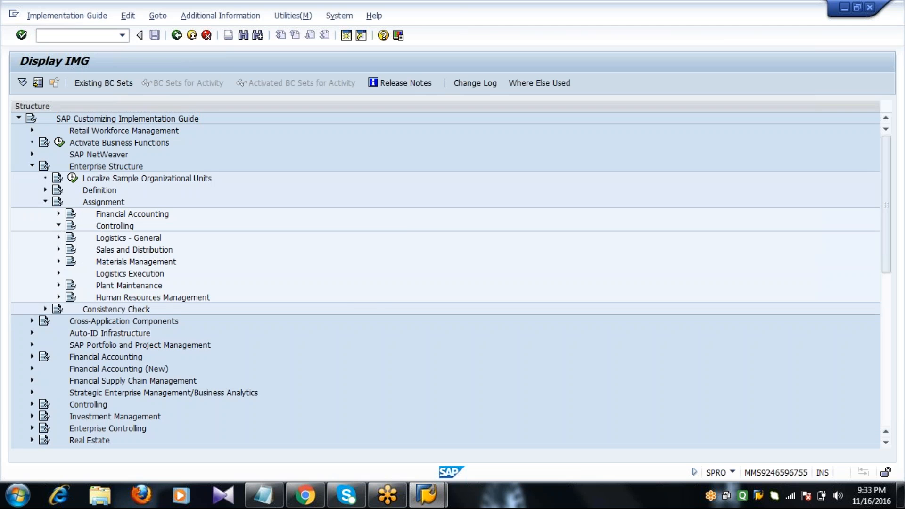
click(133, 239)
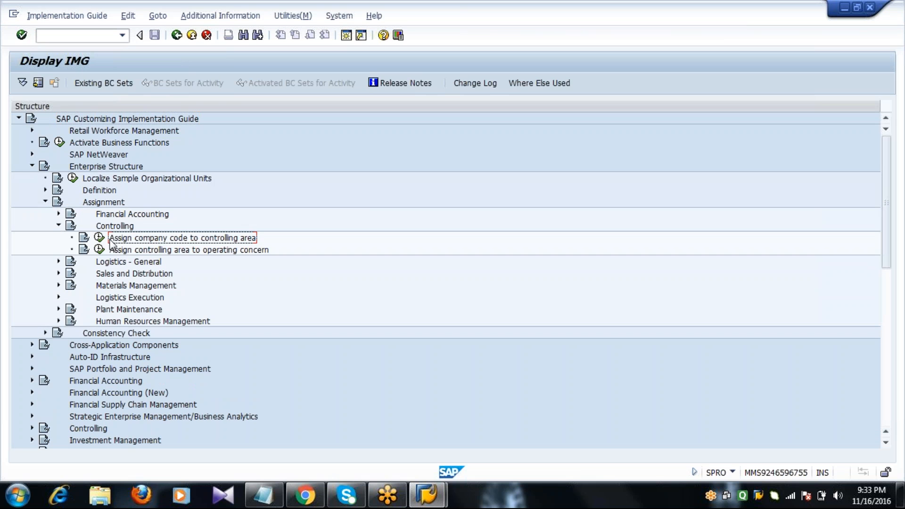
click(99, 238)
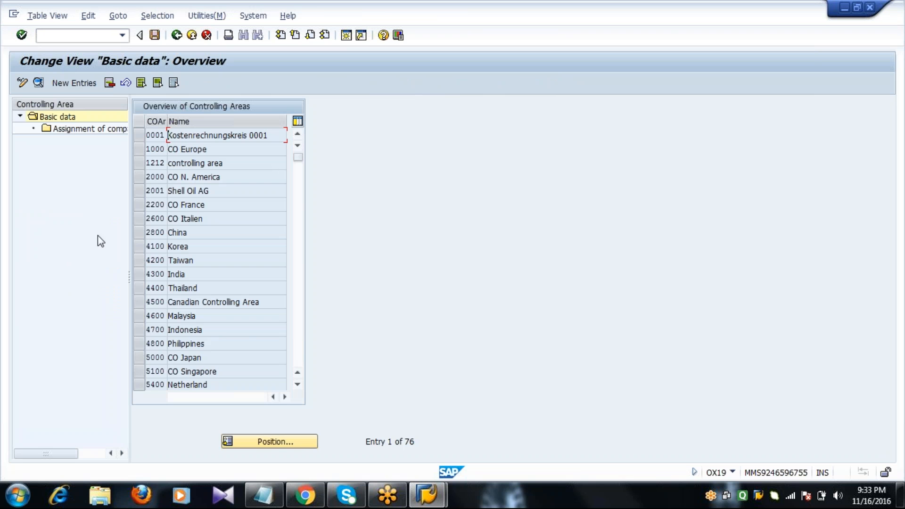
Check the company codes assigned to controlling area 2001 Shell Oil AG and save the assignment.
click(299, 362)
click(297, 194)
click(219, 192)
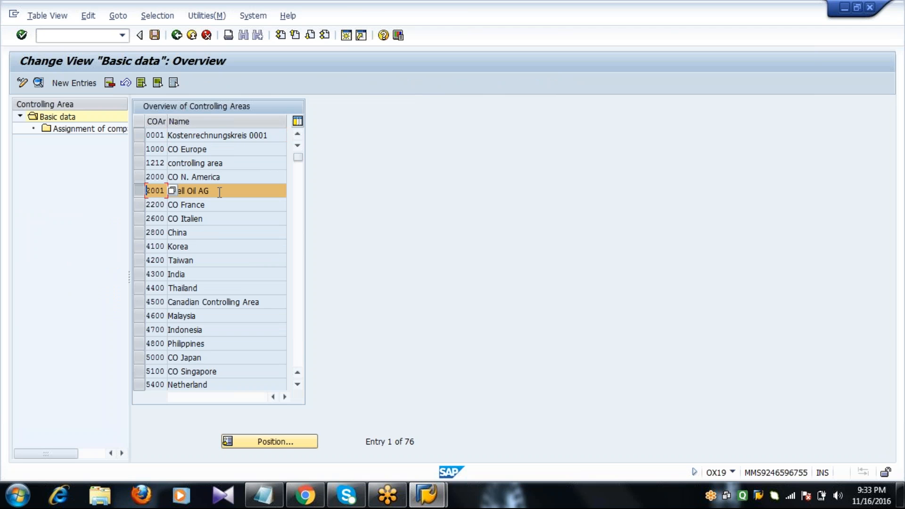
click(86, 132)
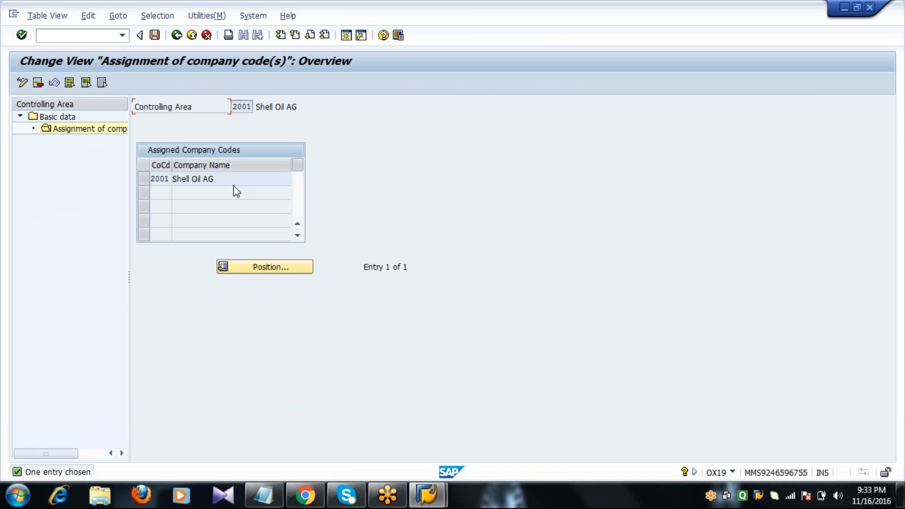
click(155, 35)
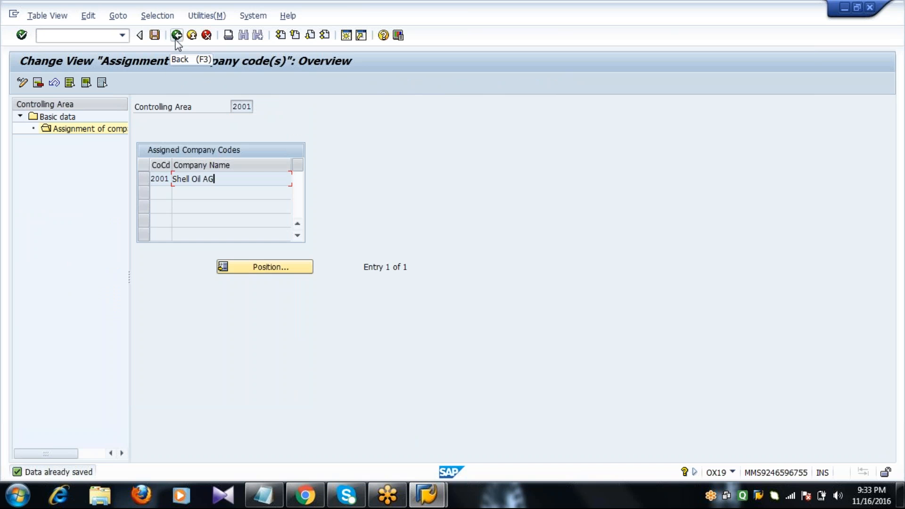
Leave the company code assignment, collapse Enterprise Structure in the IMG, and return to the SAP Easy Access screen.
click(176, 36)
click(177, 35)
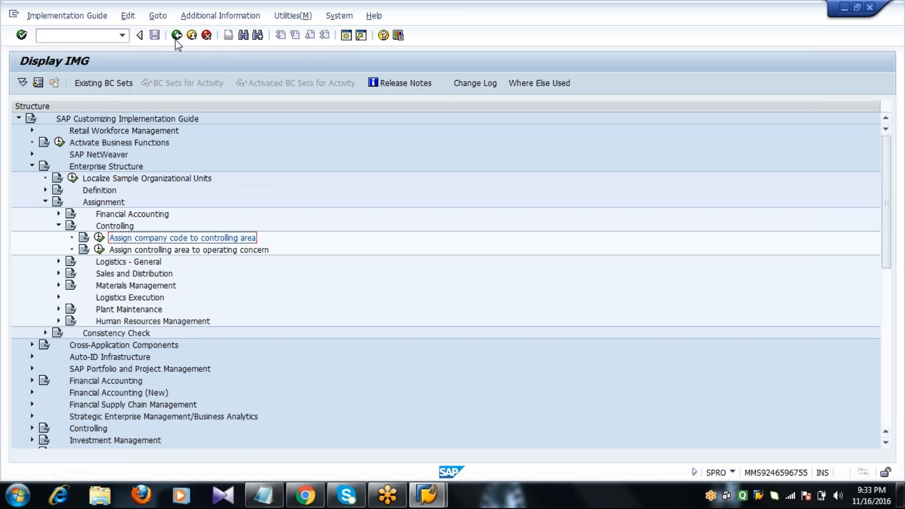
click(33, 166)
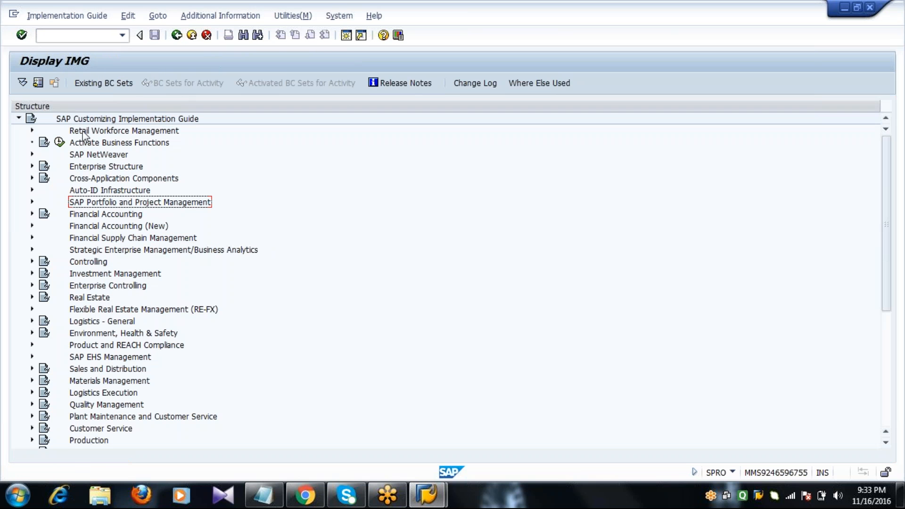
click(100, 262)
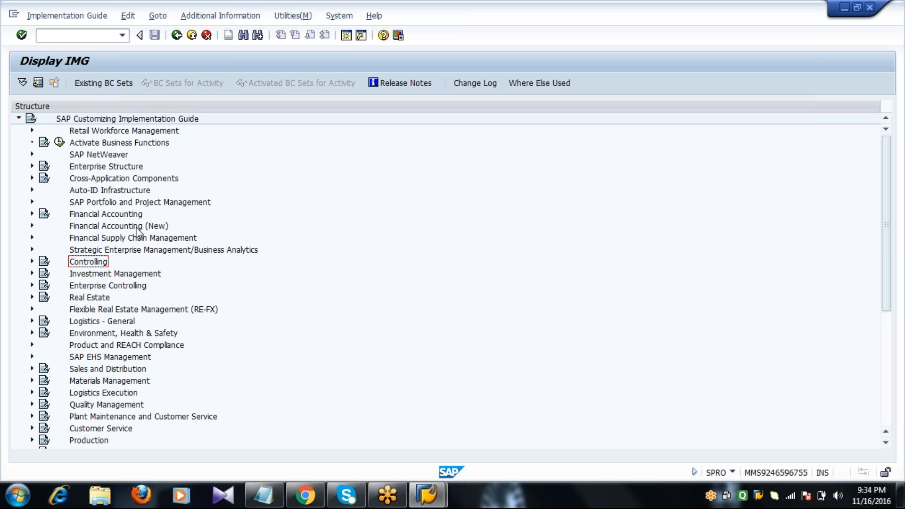
click(177, 38)
click(177, 38)
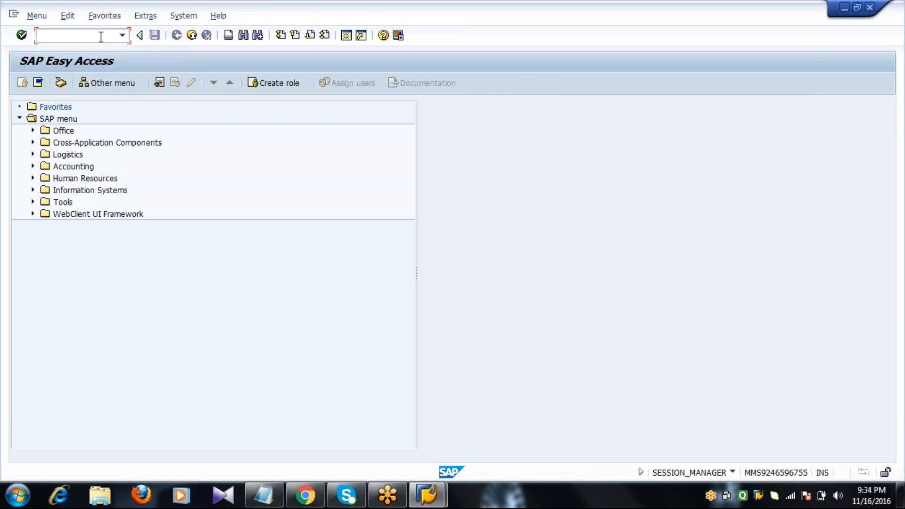
Start SPRO from SAP Easy Access and display the reference IMG again.
text(SPRO)
key(Return)
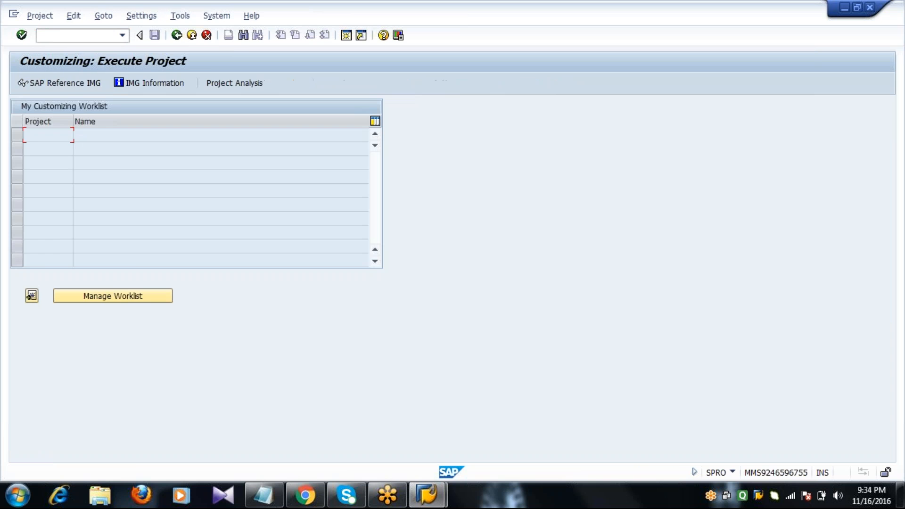
click(65, 82)
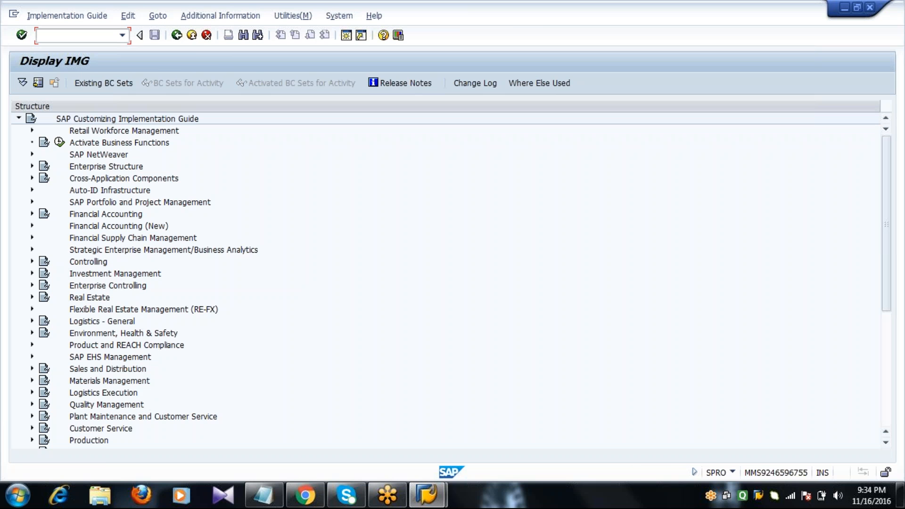
Open the Maintain Controlling Area activity under Controlling, General Controlling, Organization.
click(32, 261)
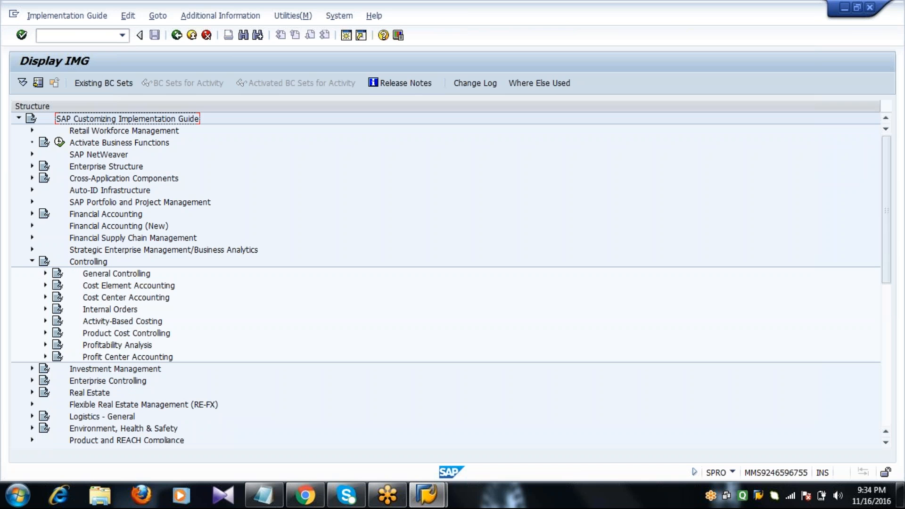
click(45, 274)
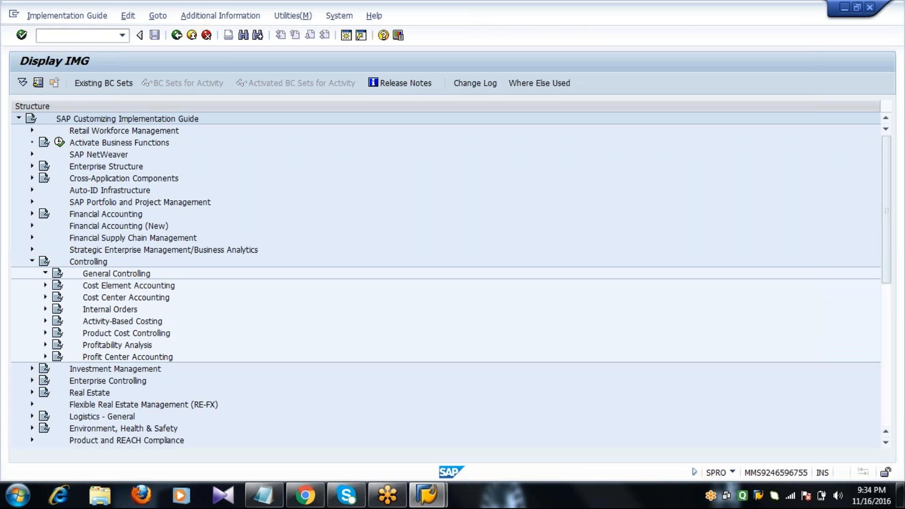
click(58, 286)
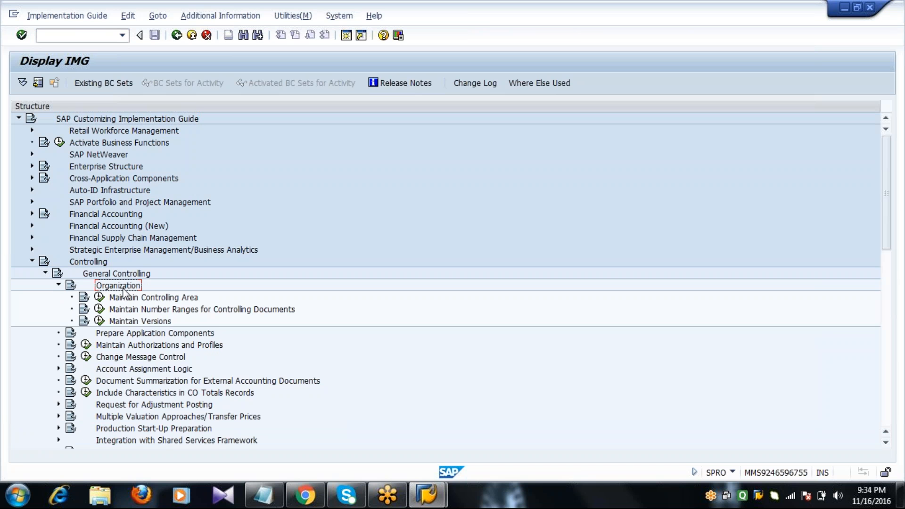
click(138, 299)
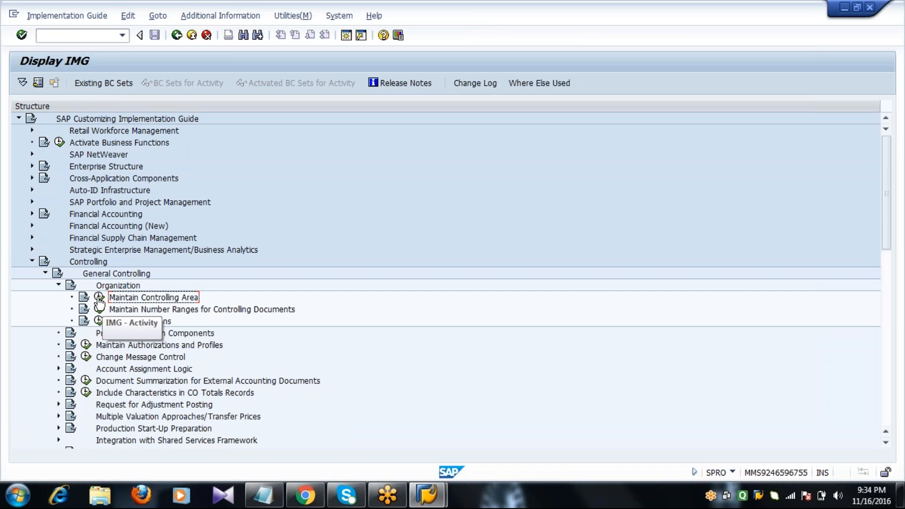
click(99, 298)
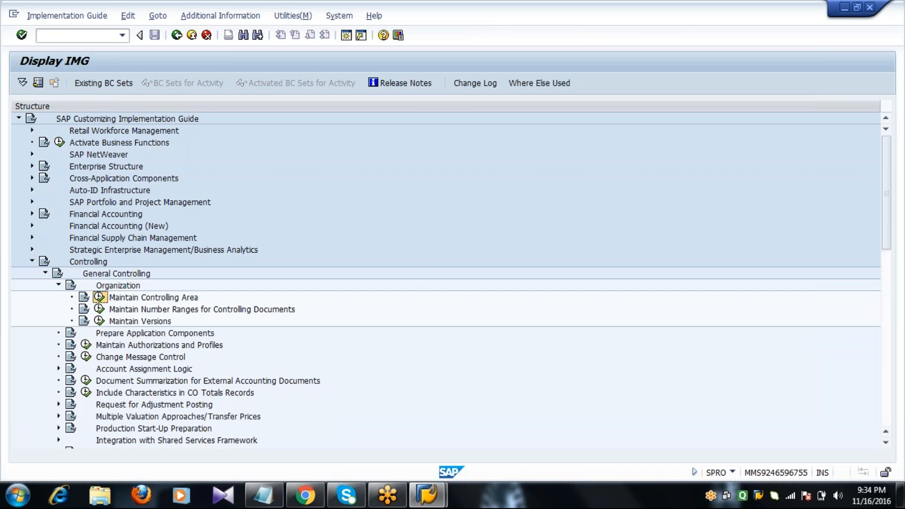
click(160, 169)
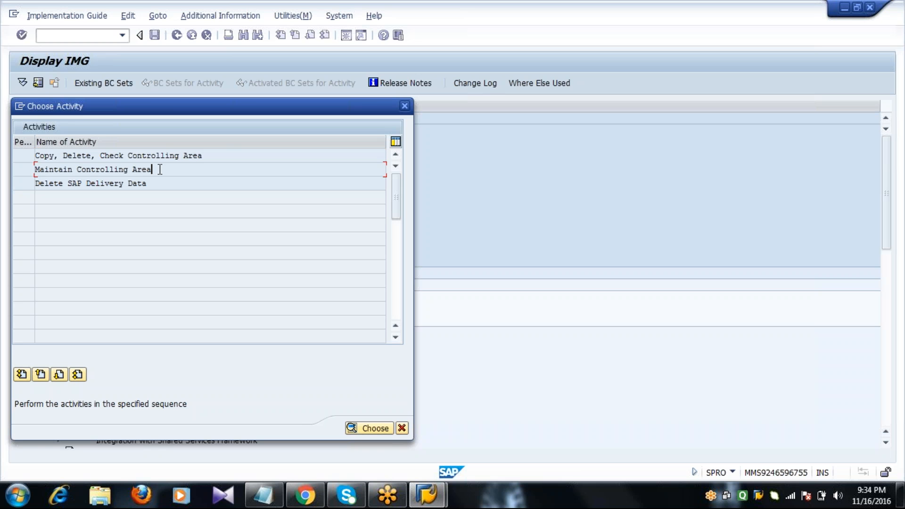
double_click(160, 169)
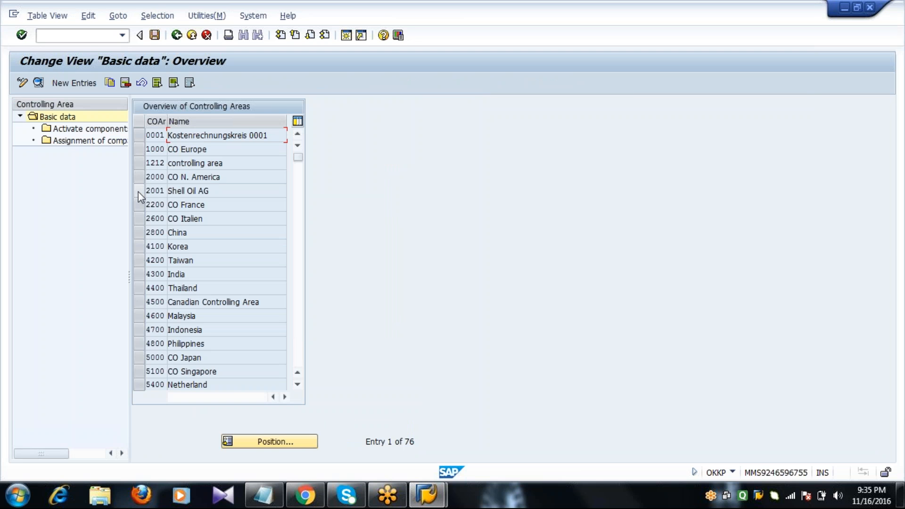
Start a new entry in Activate components/control indicators for controlling area 2001 Shell Oil AG.
click(138, 191)
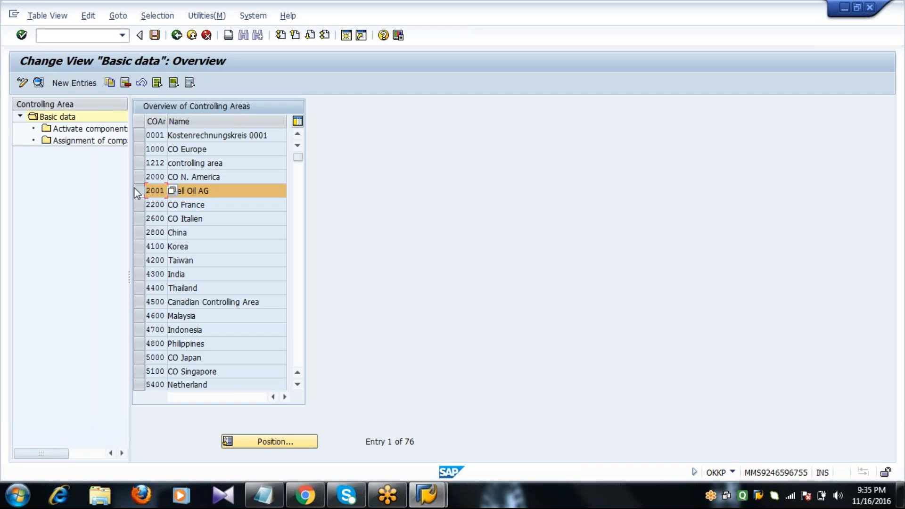
click(87, 130)
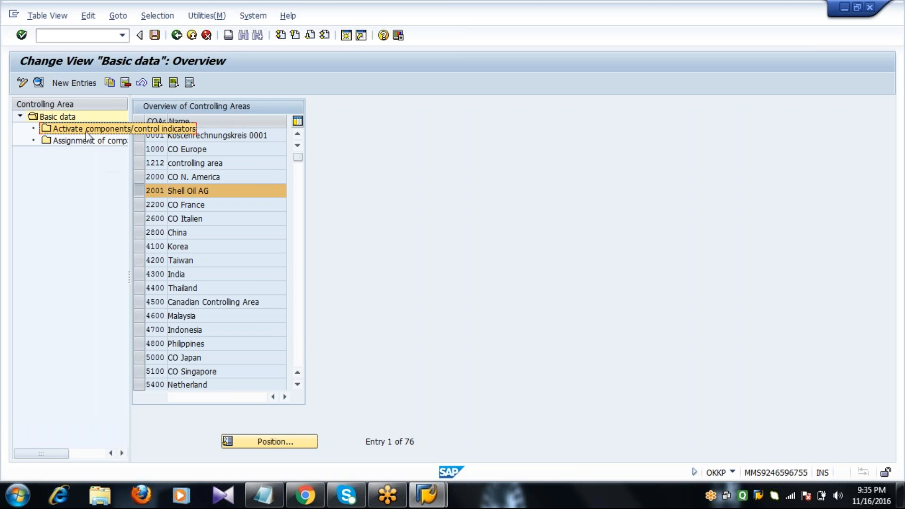
click(119, 132)
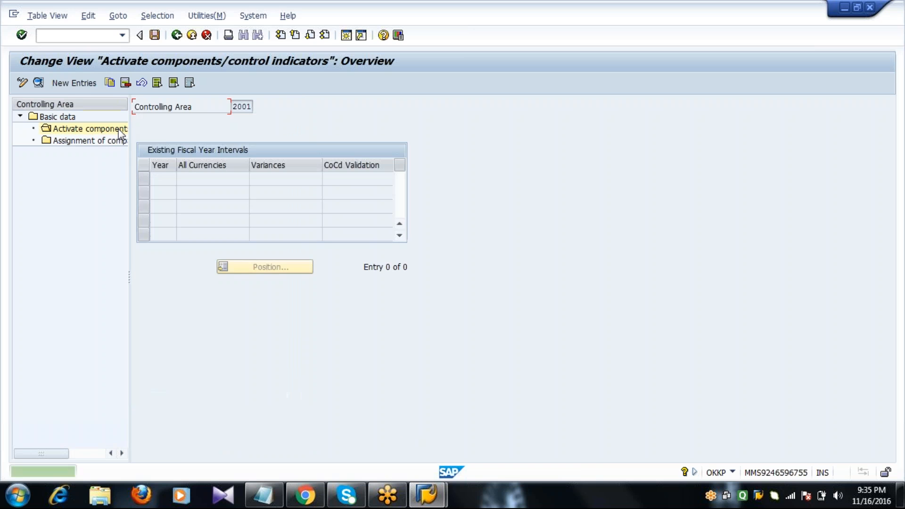
click(70, 83)
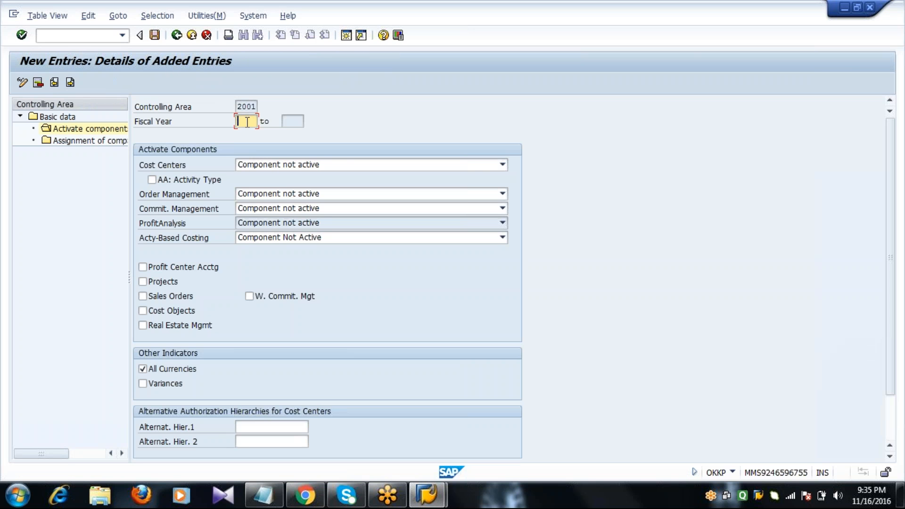
Set the entry's fiscal year to 2016 and Cost Centers to Component active.
text(2016)
click(178, 169)
click(267, 166)
click(273, 188)
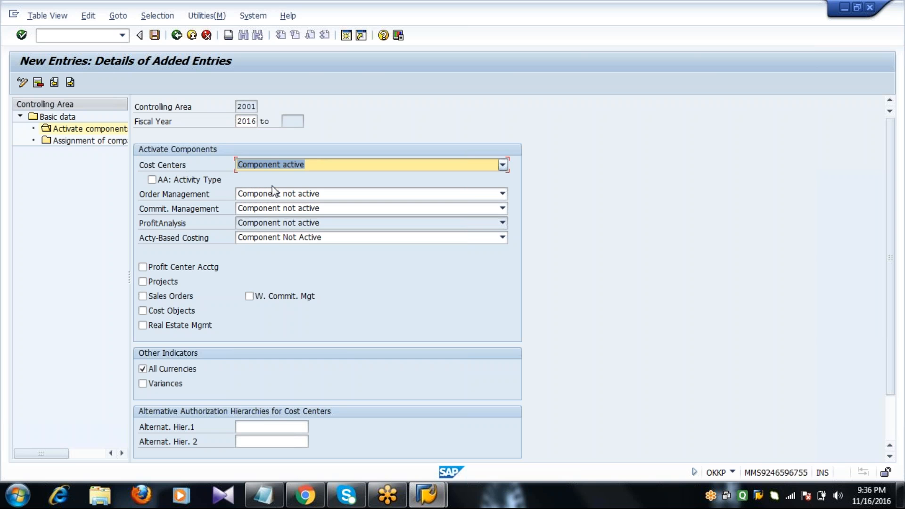
Set Order Management to Component active and Commit. Management to Components active.
click(180, 197)
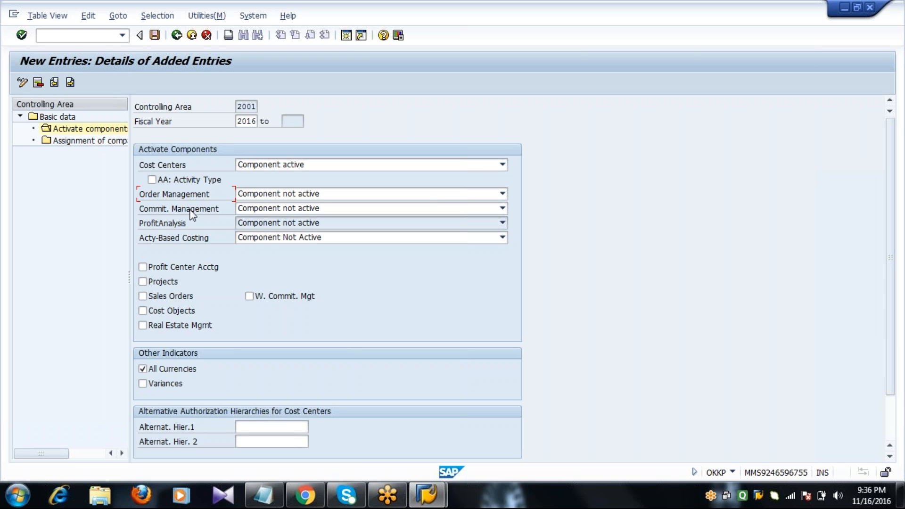
click(276, 193)
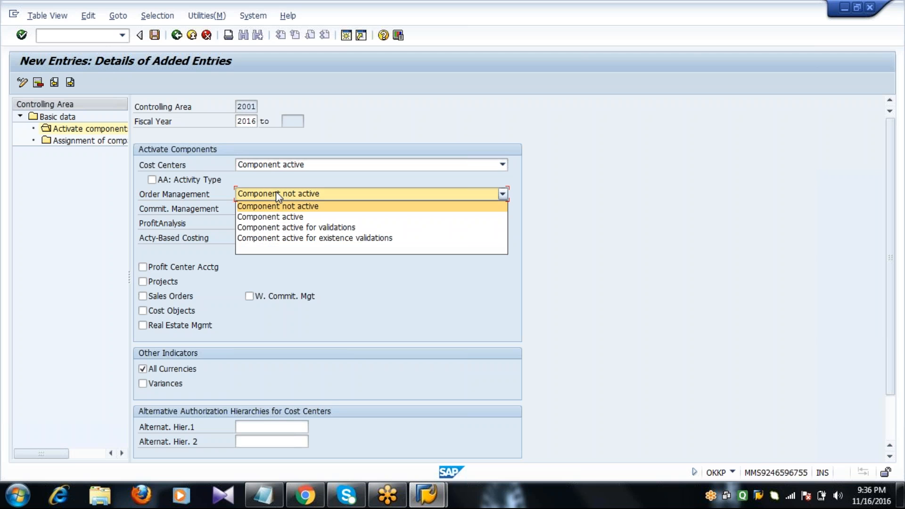
click(278, 217)
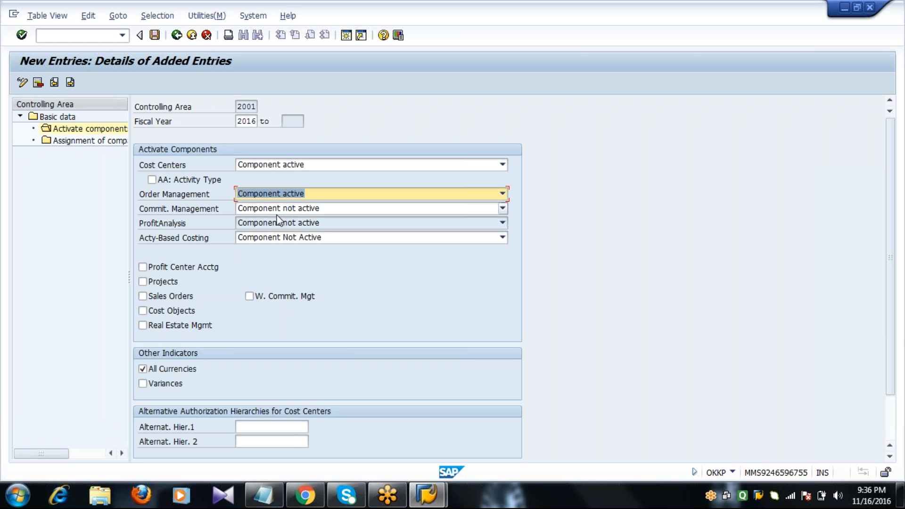
click(215, 208)
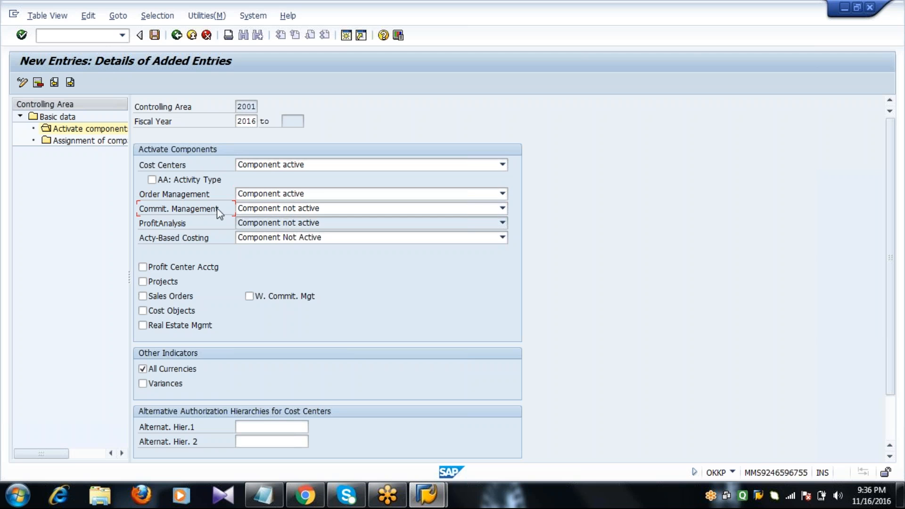
click(257, 212)
click(261, 232)
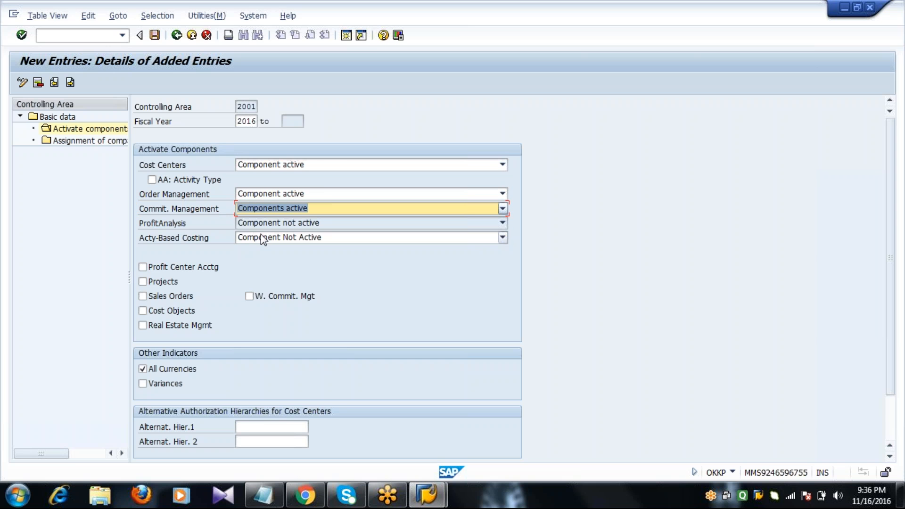
Save the 2016 component activation entry for controlling area 2001 under customizing request EH5K900148.
click(213, 211)
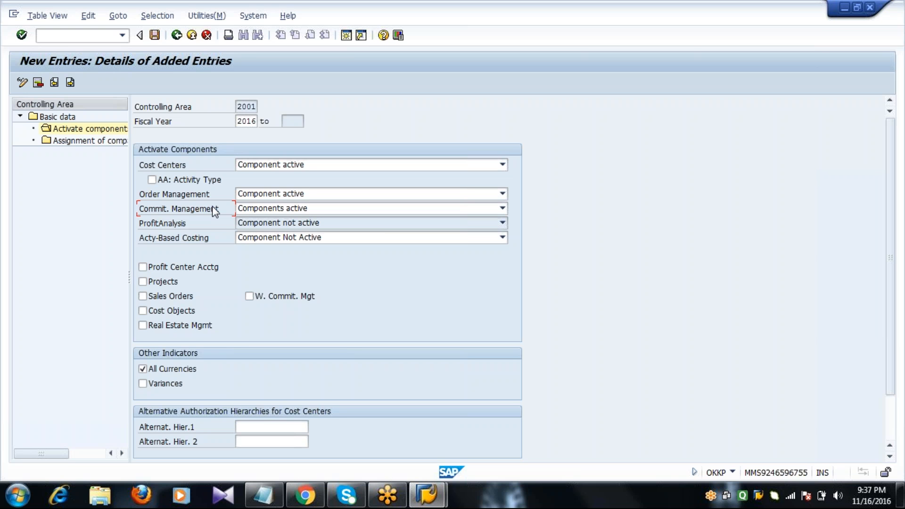
click(155, 35)
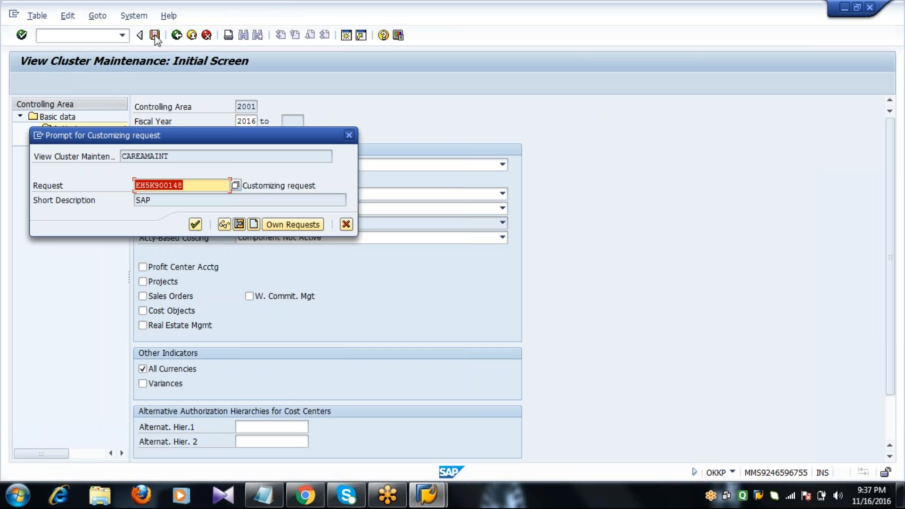
click(194, 225)
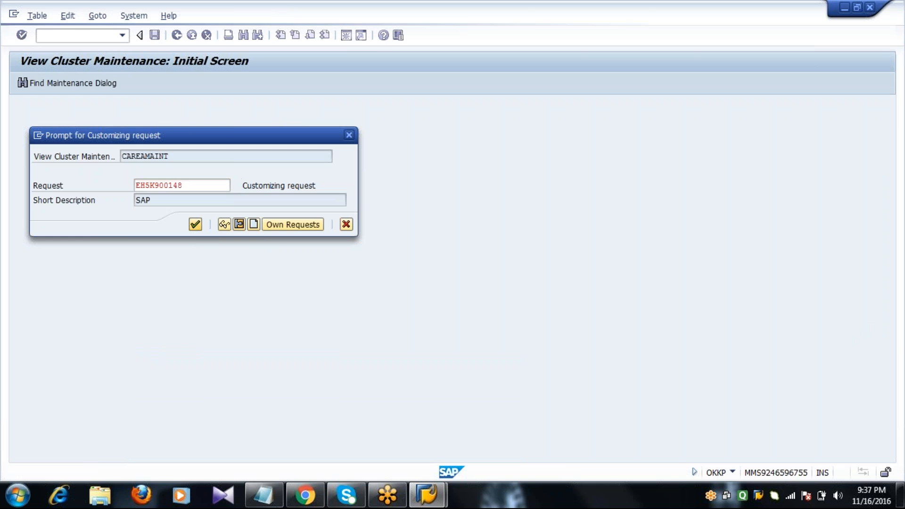
key(Return)
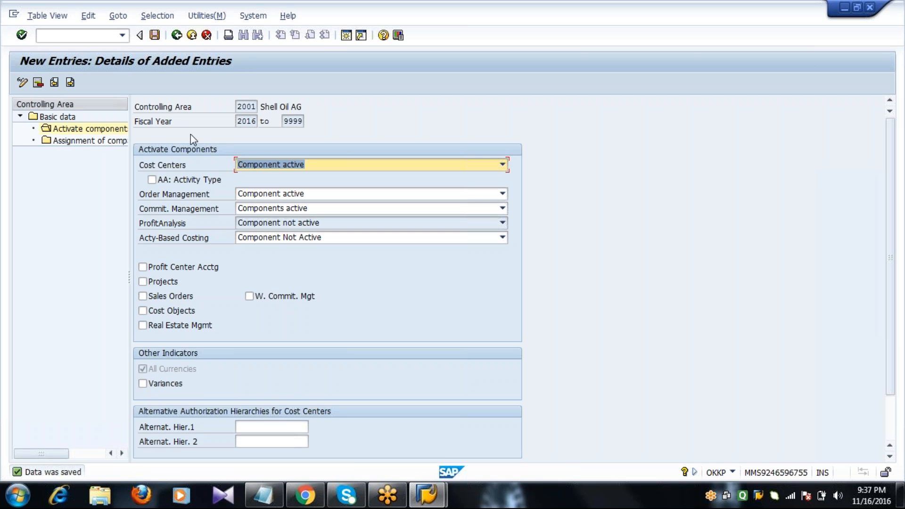
Return to the Basic data overview and open the details of controlling area 2001 Shell Oil AG.
click(177, 35)
click(176, 35)
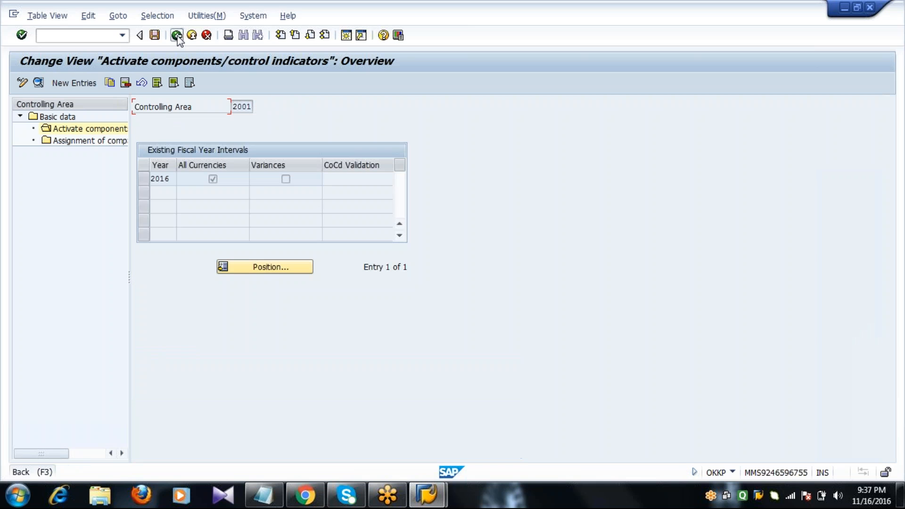
click(177, 36)
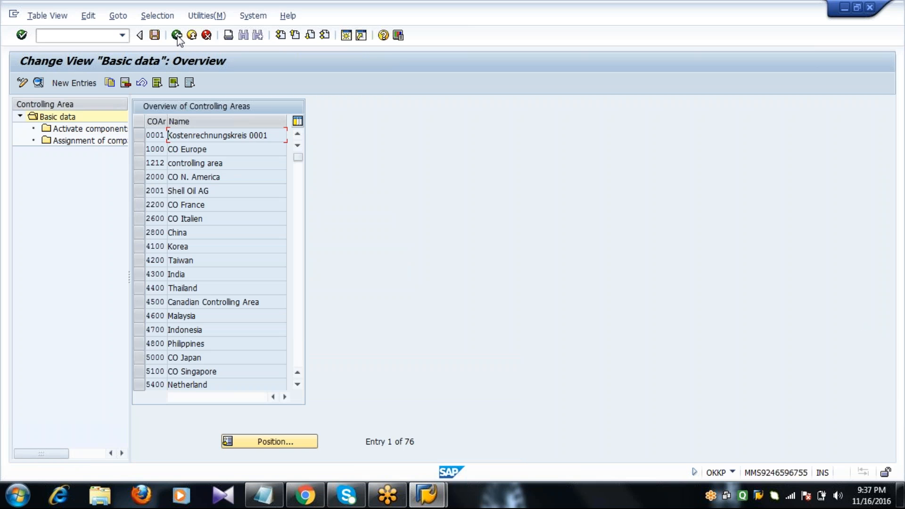
click(140, 190)
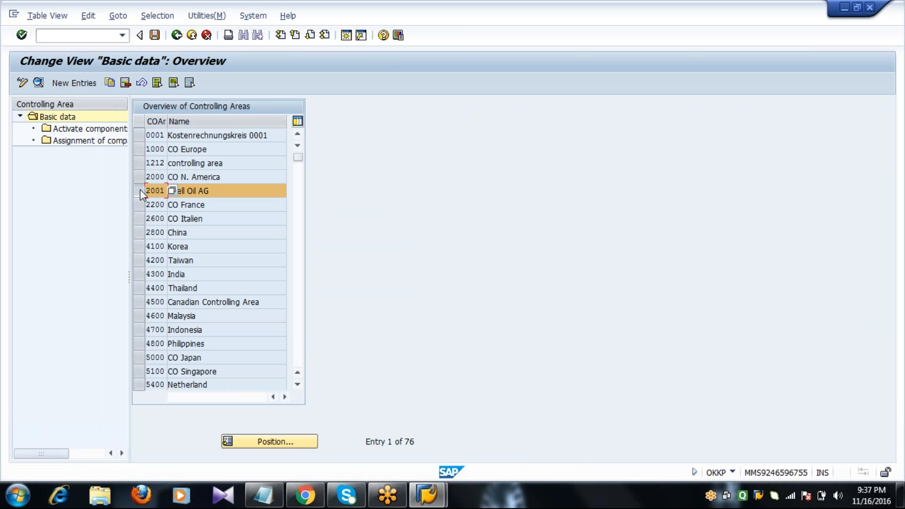
click(39, 84)
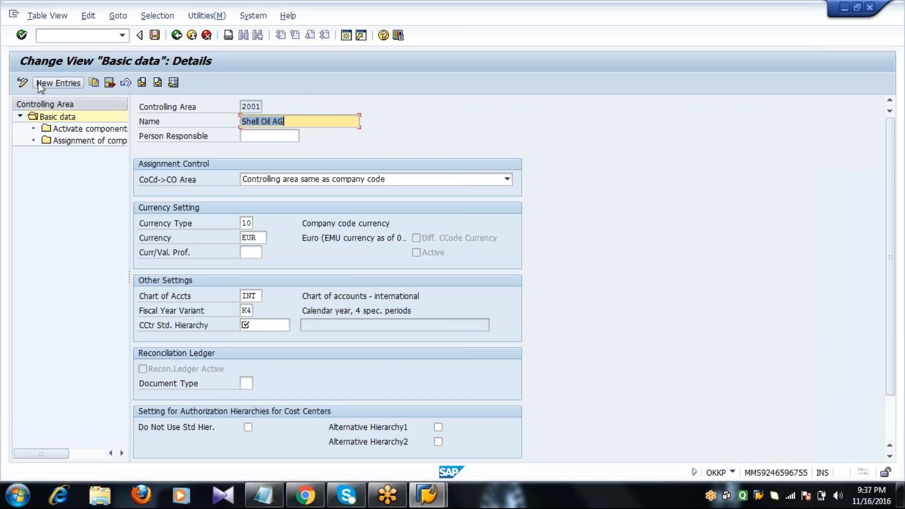
Set the cost center standard hierarchy of controlling area 2001 to 2001 and save the basic data.
click(246, 325)
click(159, 327)
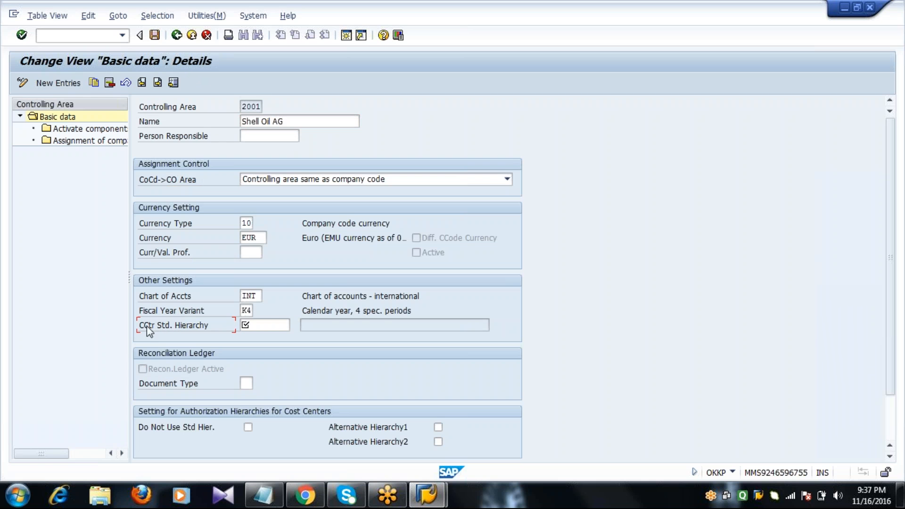
click(254, 330)
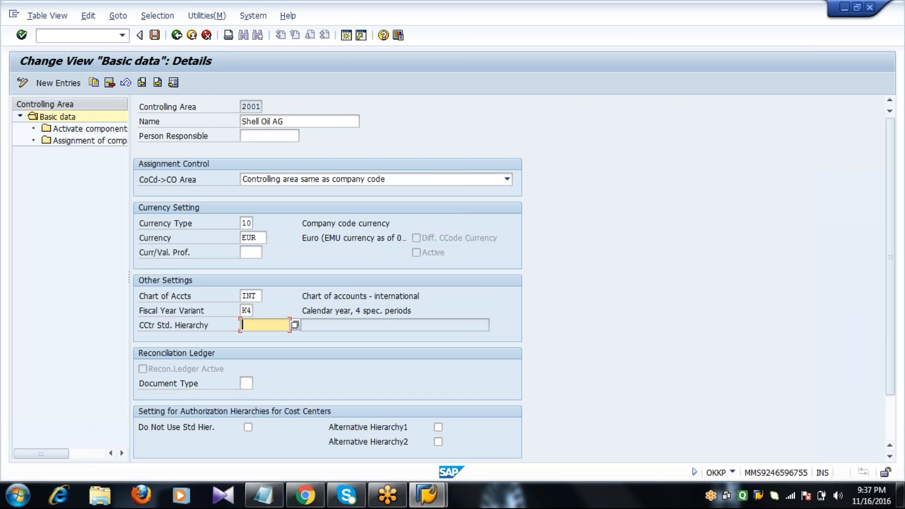
text(2001)
click(155, 36)
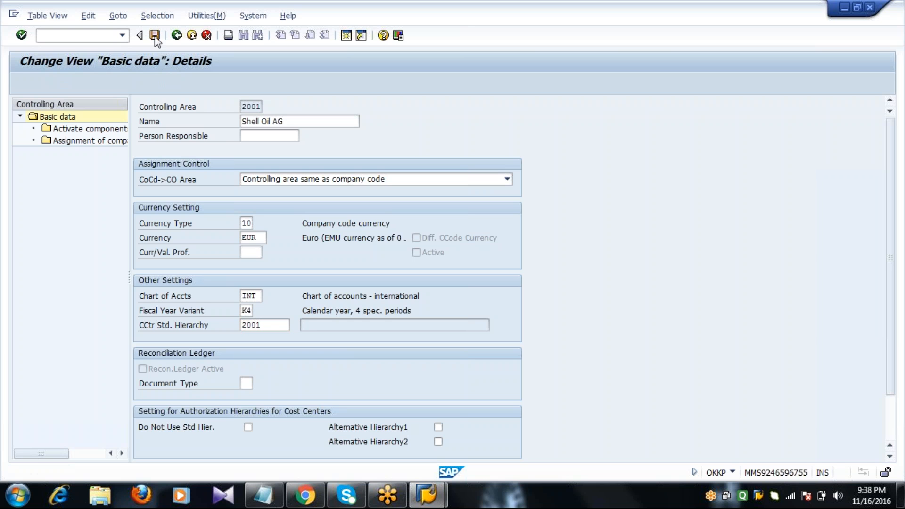
click(184, 290)
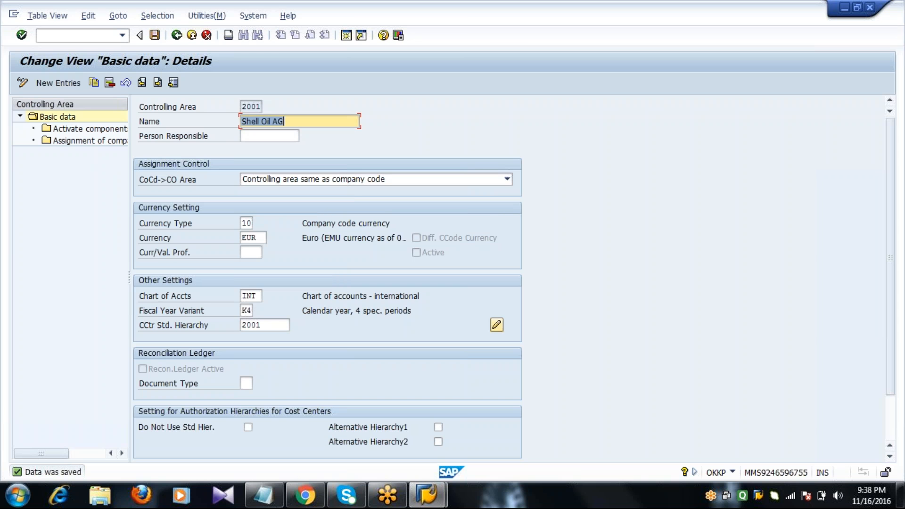
Leave the Maintain Controlling Area activity and return to the customizing implementation guide.
click(178, 37)
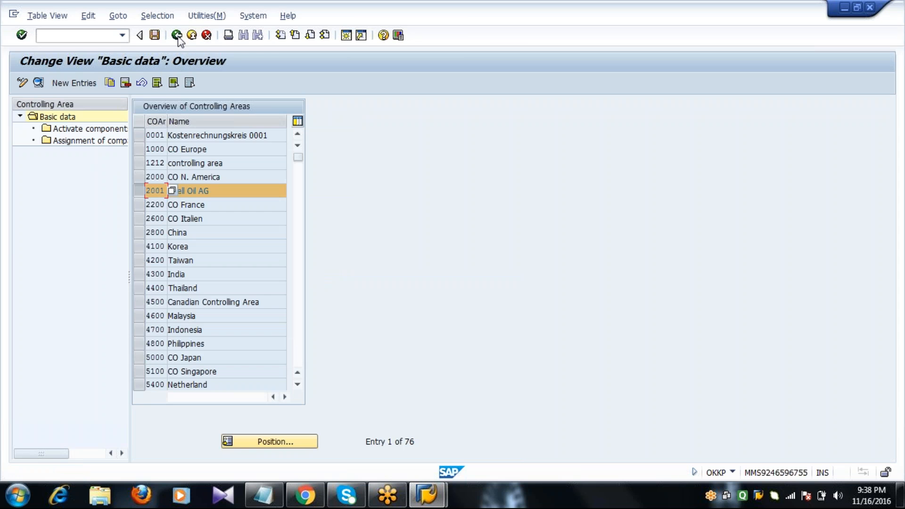
click(177, 36)
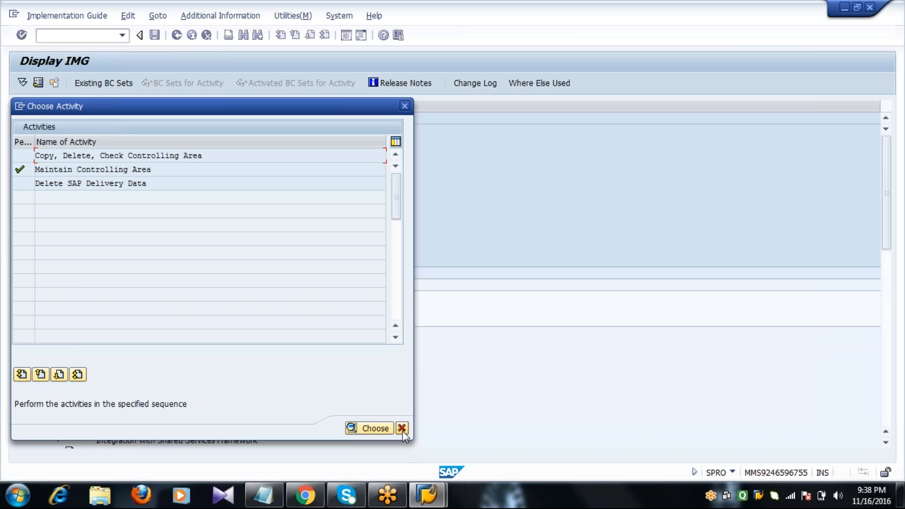
click(402, 428)
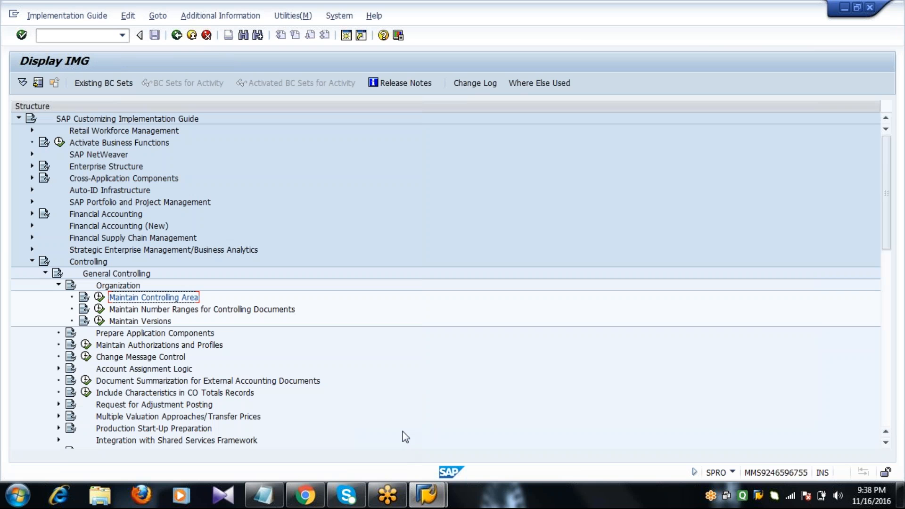
click(230, 310)
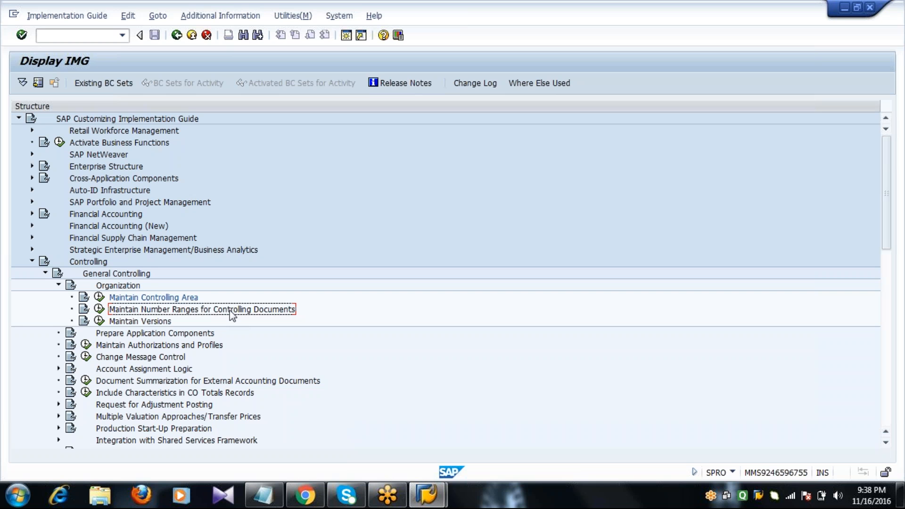
click(84, 262)
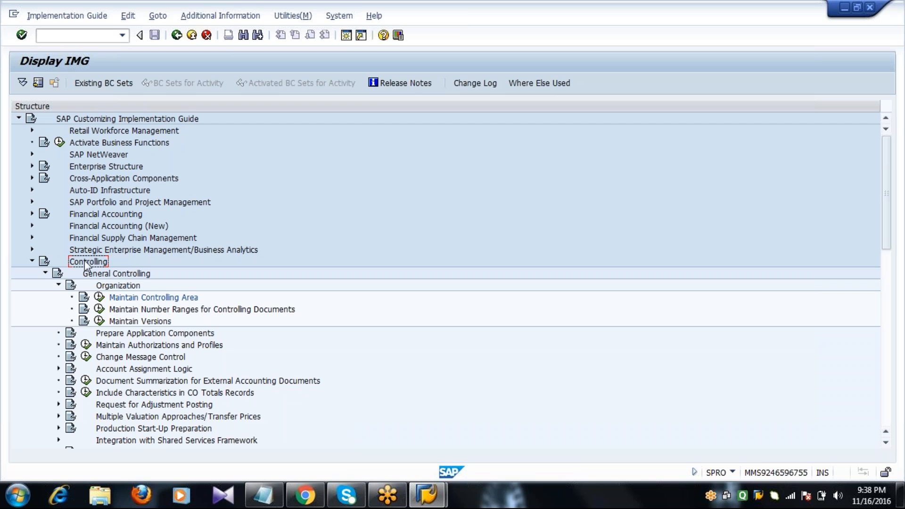
click(106, 274)
click(119, 286)
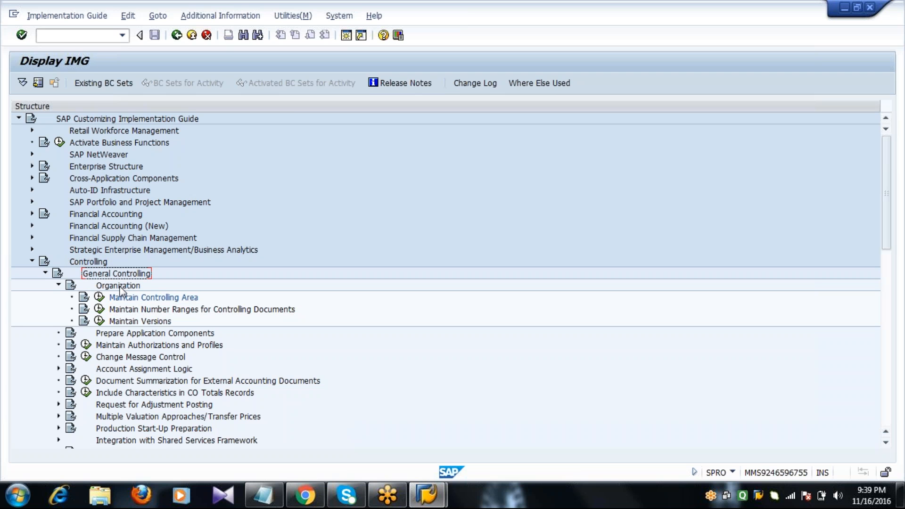
click(142, 310)
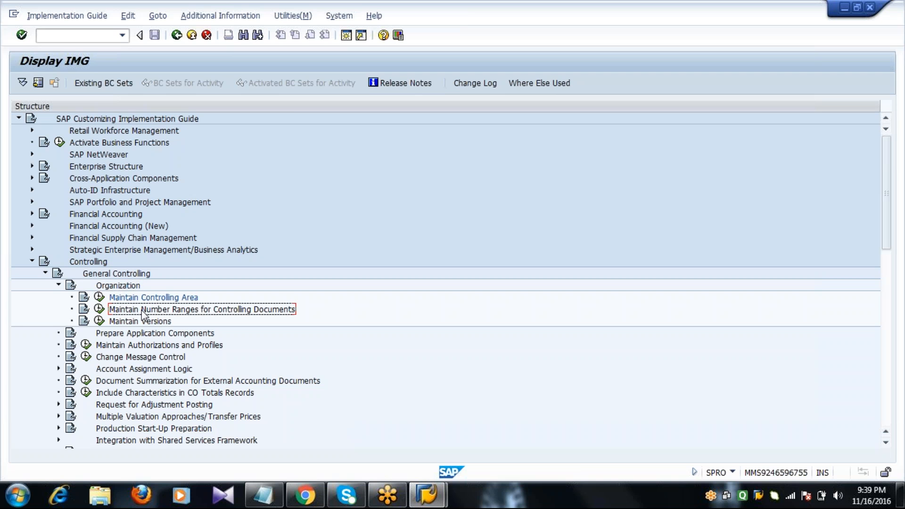
click(887, 445)
click(885, 444)
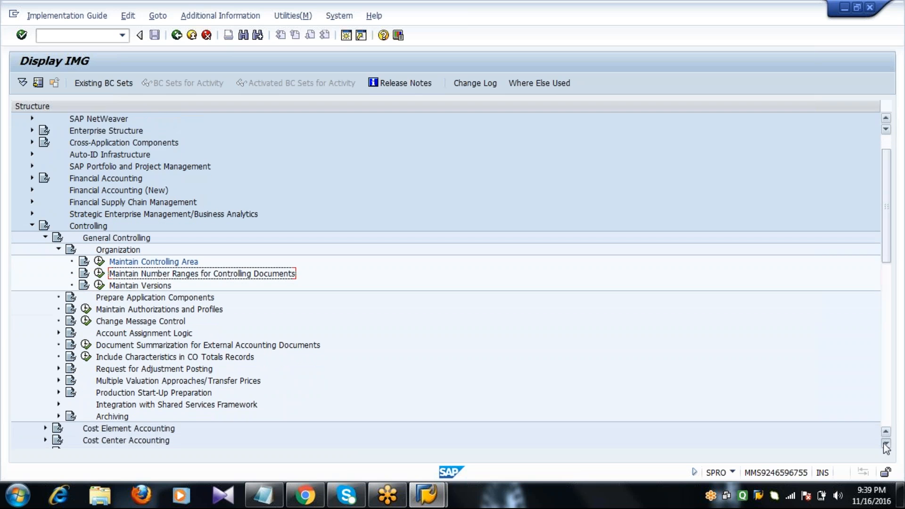
click(885, 443)
click(886, 443)
click(885, 443)
click(886, 443)
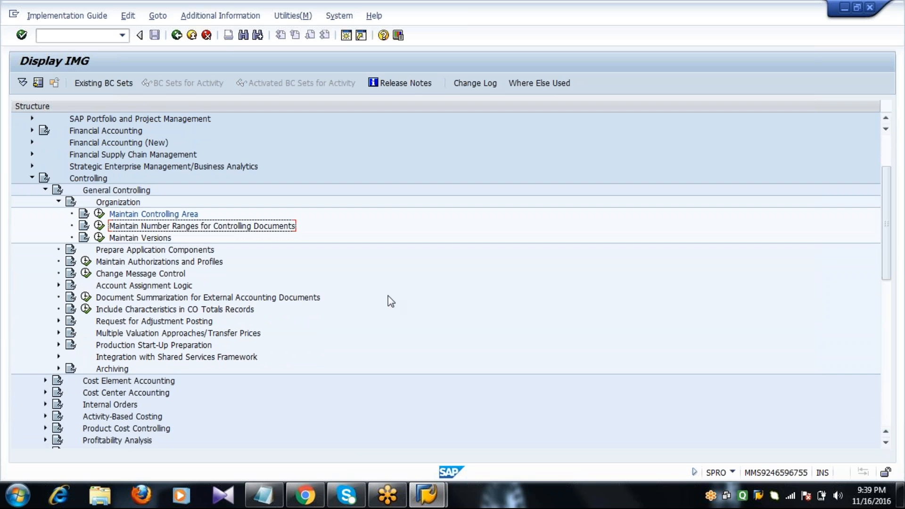
Open Maintain Number Ranges for Controlling Documents and go to group maintenance for CO area 2001.
click(99, 226)
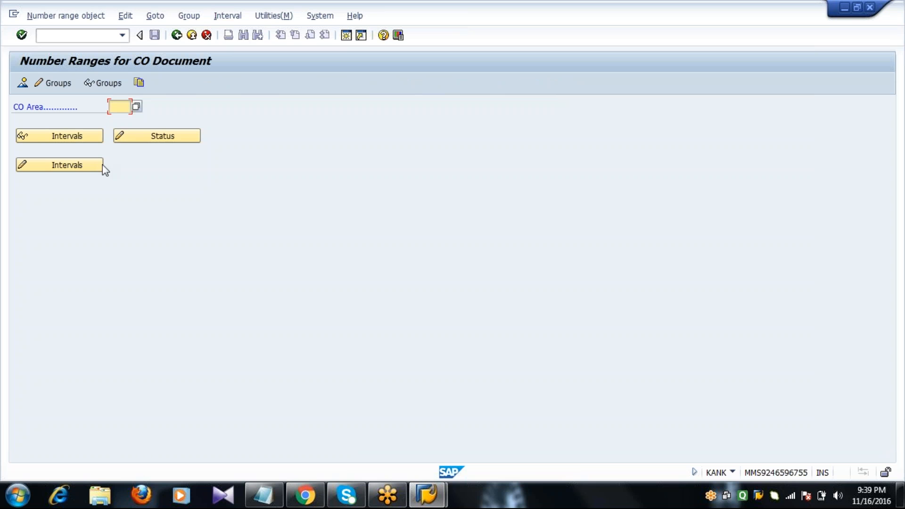
text(2001)
click(52, 83)
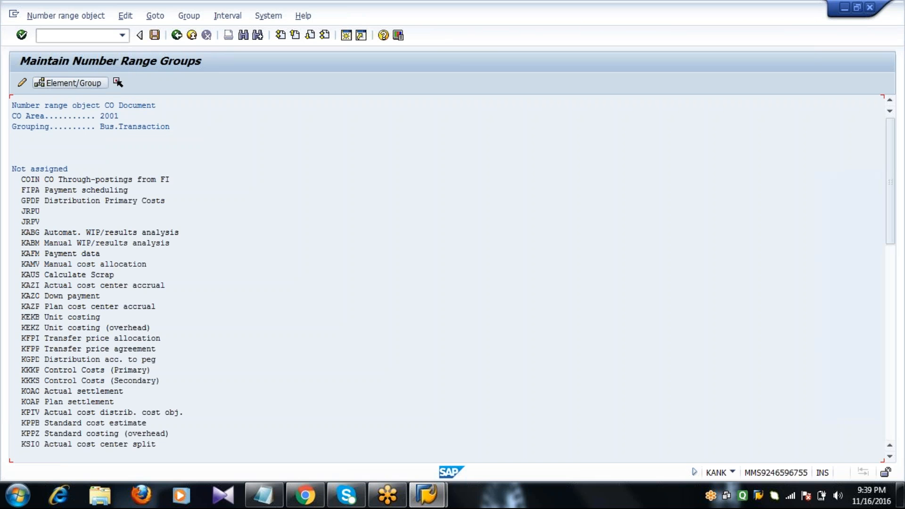
click(189, 16)
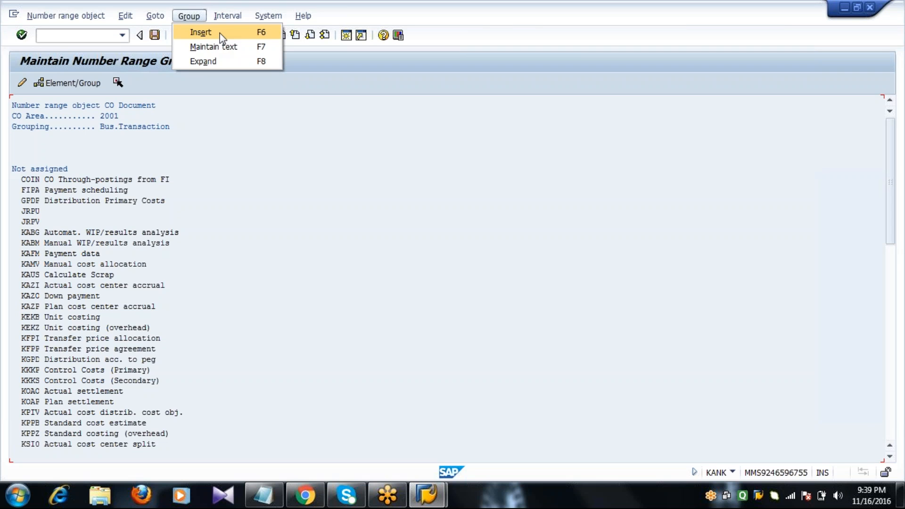
click(222, 33)
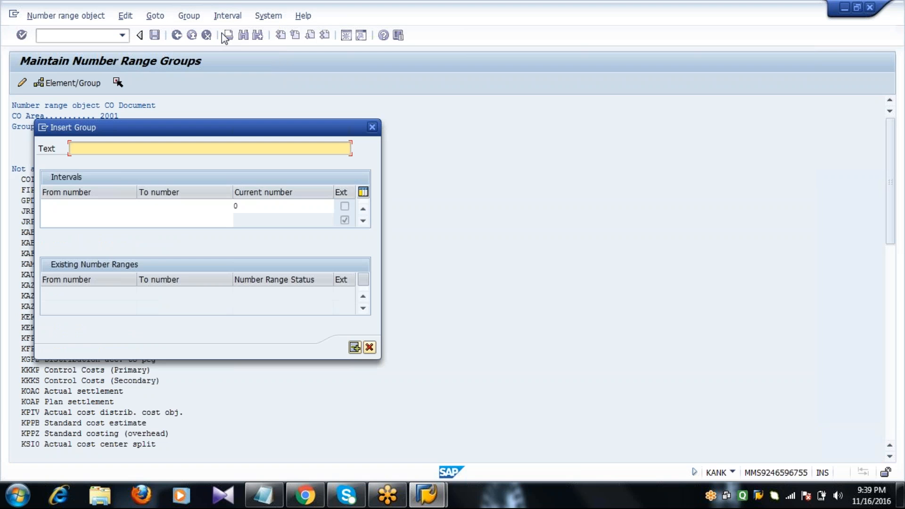
text(2001)
click(114, 214)
click(113, 208)
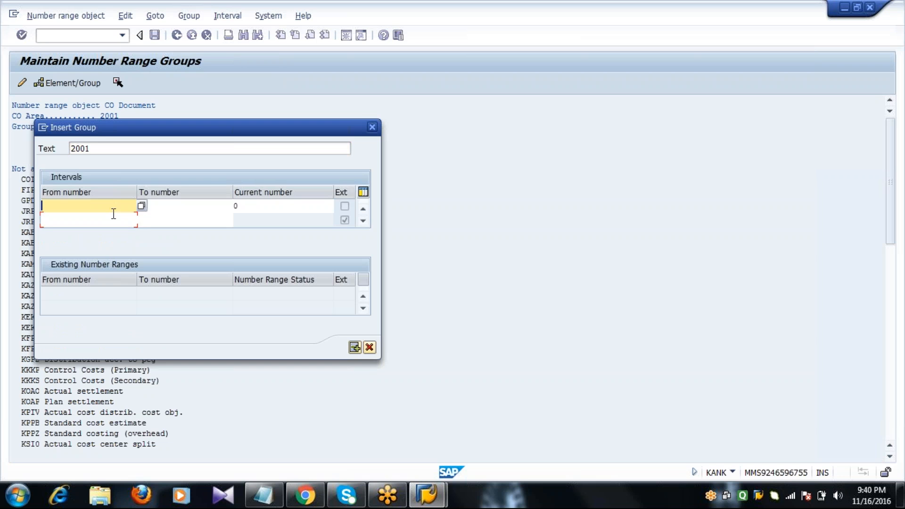
text(1)
key(Tab)
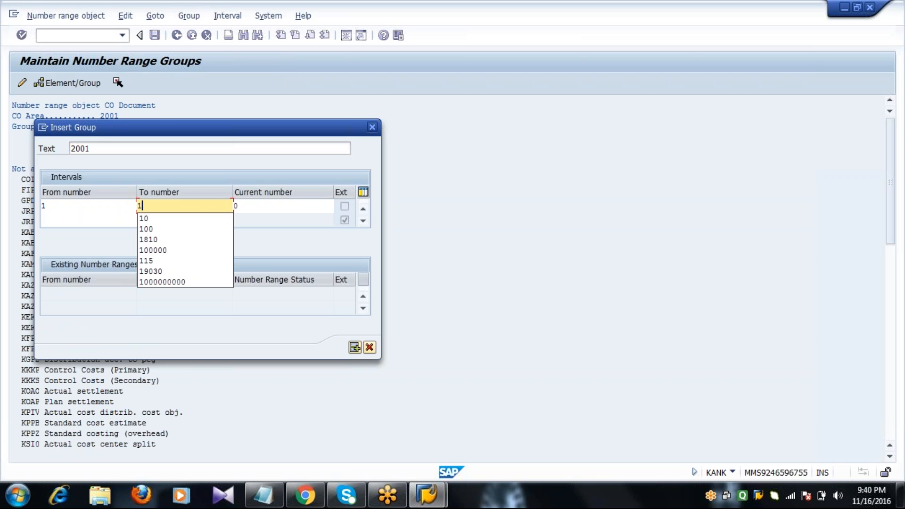
text(1)
click(186, 282)
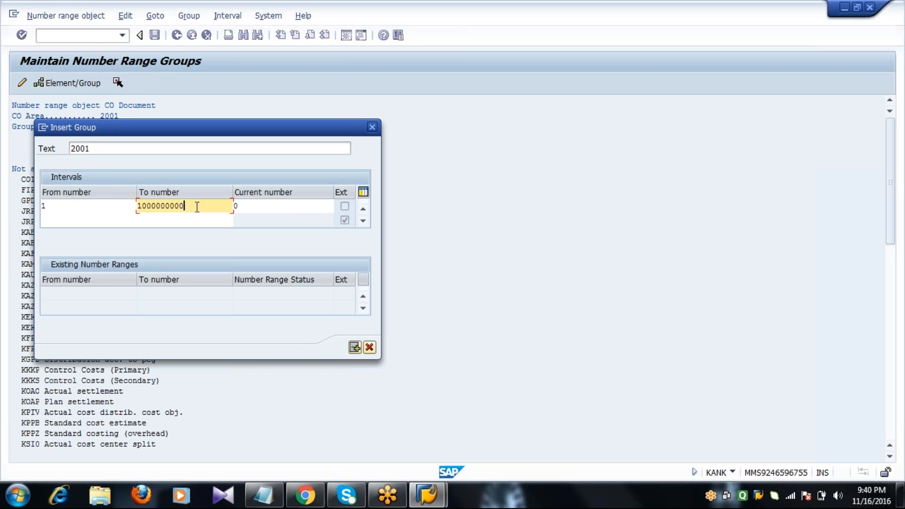
click(116, 208)
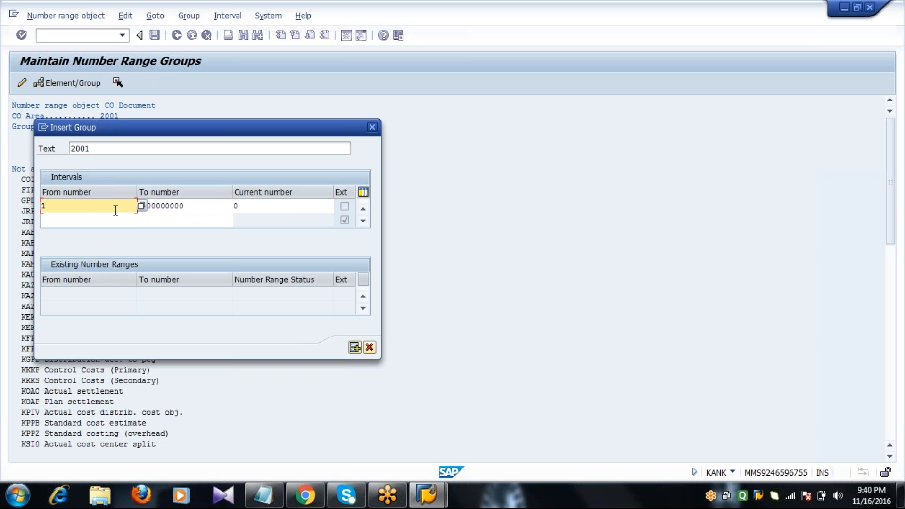
key(Tab)
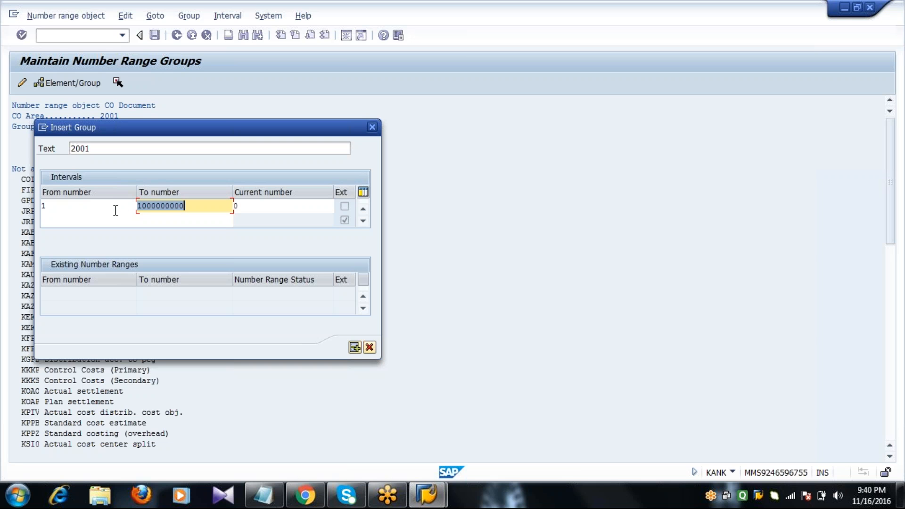
key(Return)
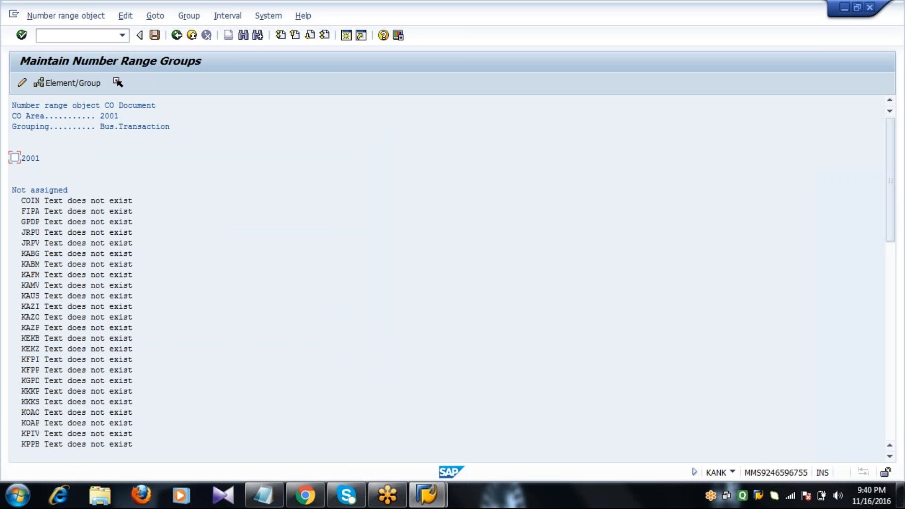
click(155, 35)
key(Return)
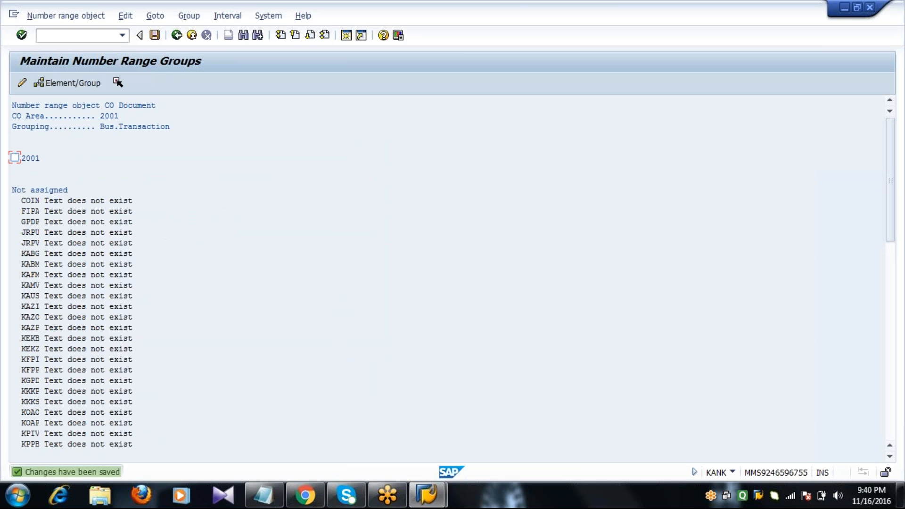
Assign business transaction COIN to number range group 2001 and save the assignment.
key(Page_Down)
key(Page_Down)
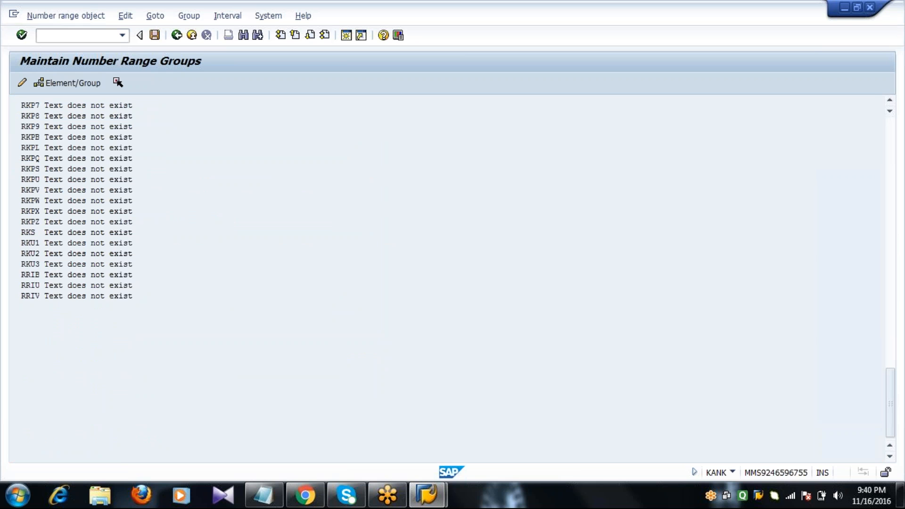
key(Page_Up)
key(Page_Up)
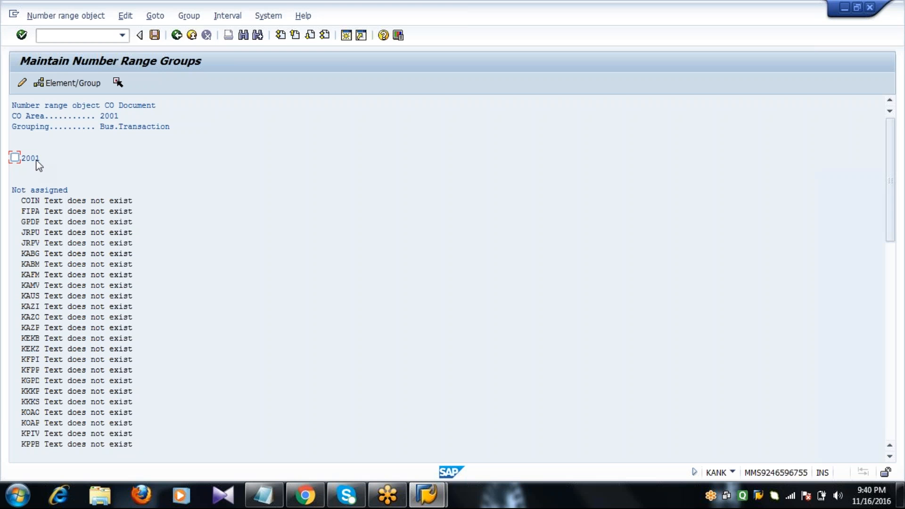
click(30, 202)
click(14, 158)
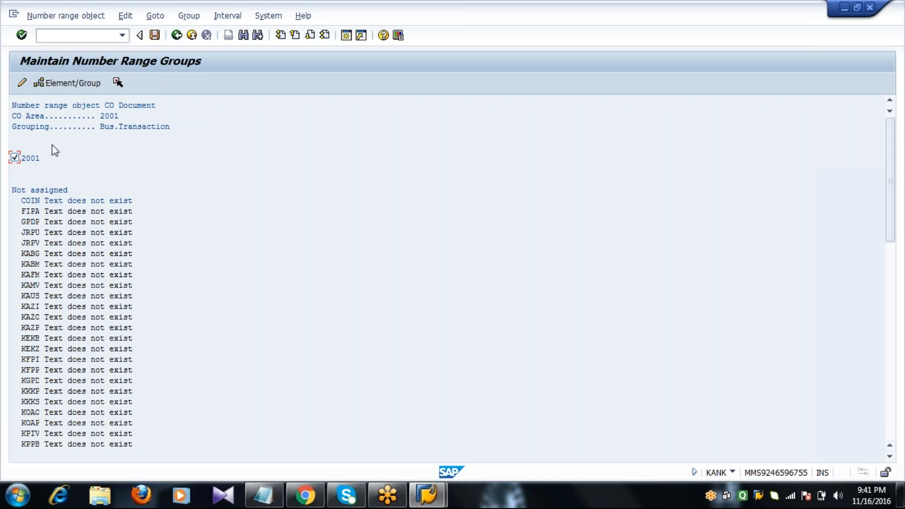
click(72, 85)
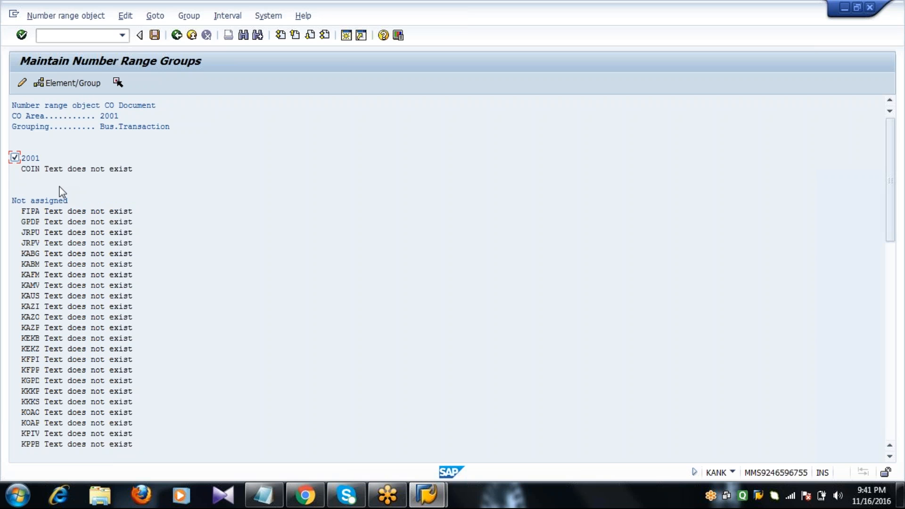
click(154, 36)
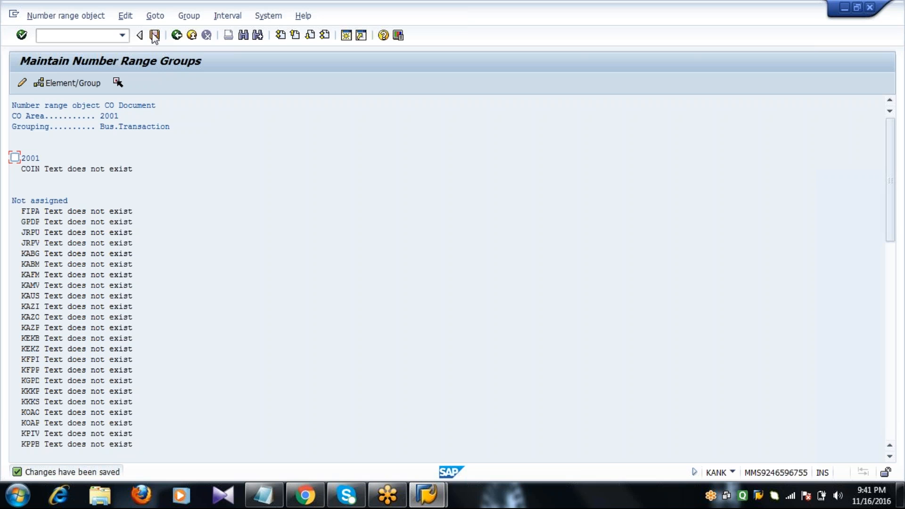
Leave the number range maintenance and open the Maintain Versions activity under General Controlling, Organization.
click(176, 35)
click(176, 36)
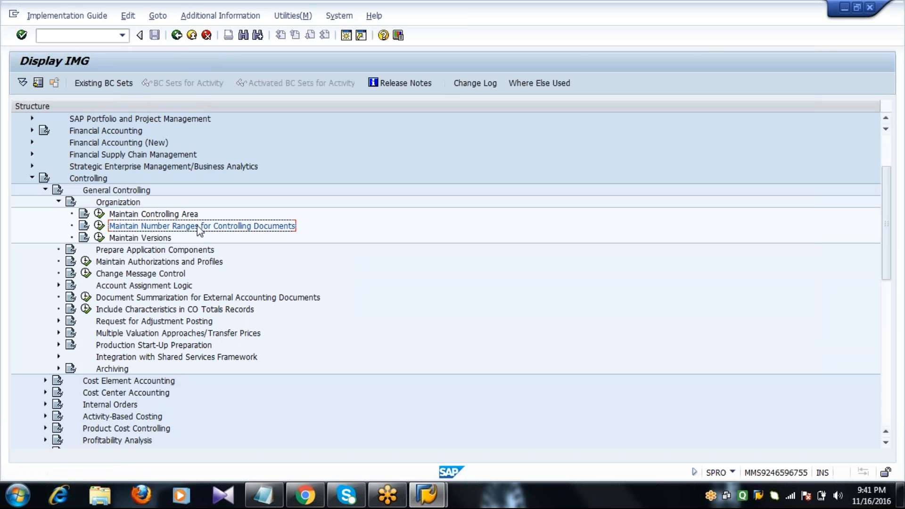
click(164, 241)
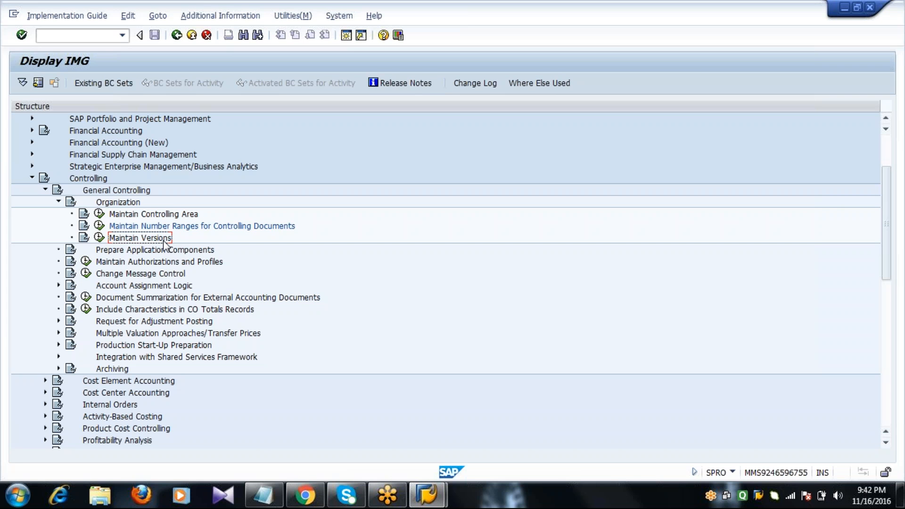
click(92, 180)
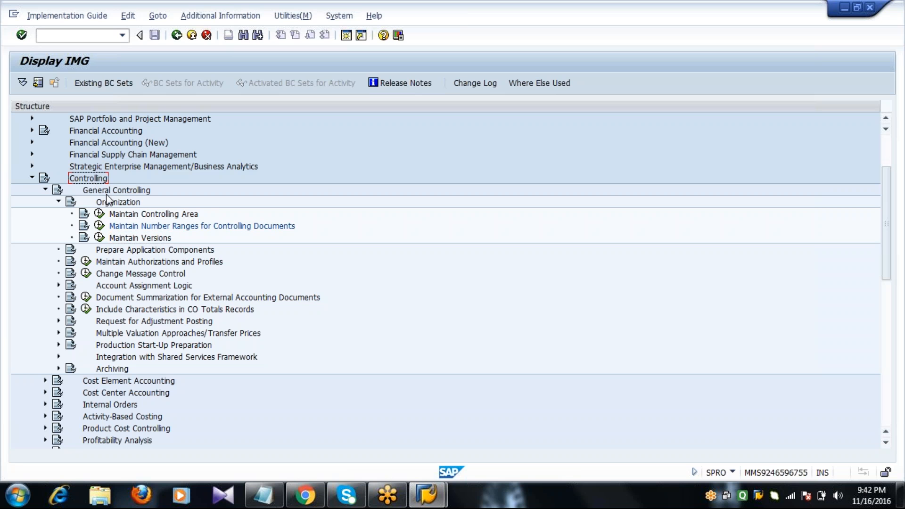
click(107, 194)
click(114, 208)
click(124, 238)
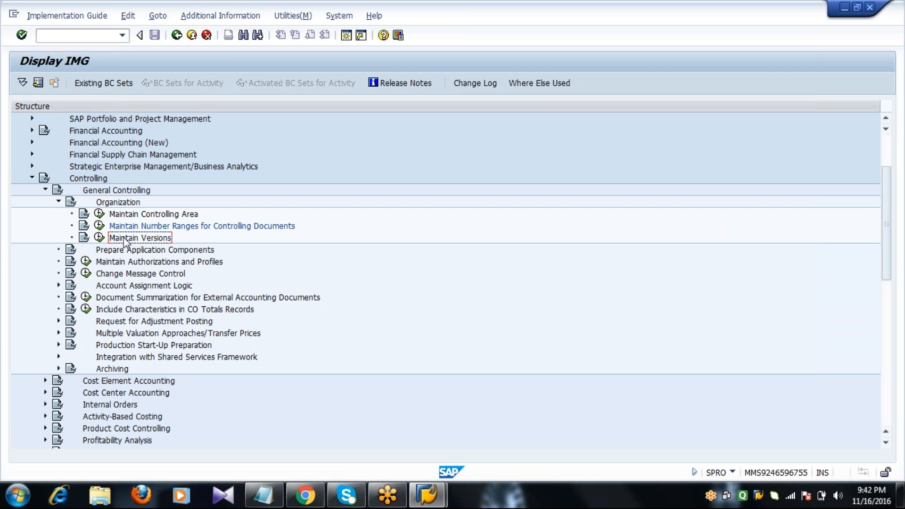
click(99, 237)
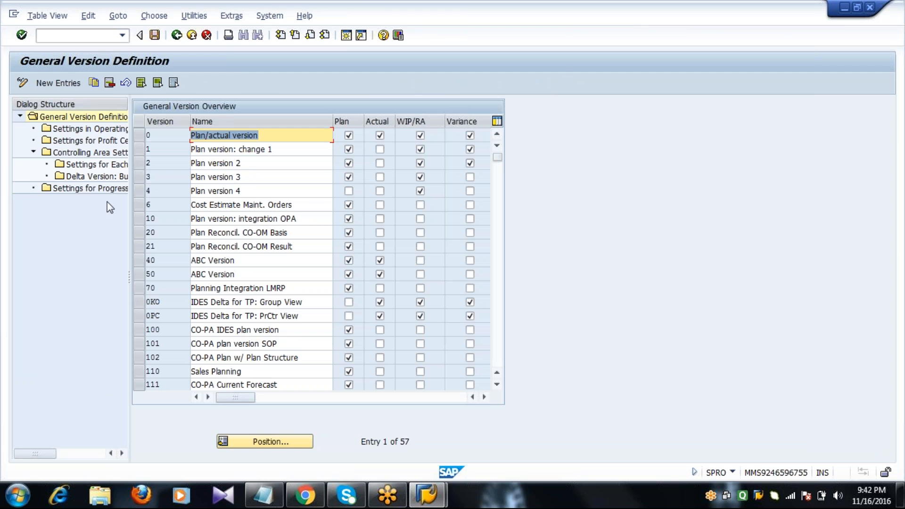
Open the Settings for Each Fiscal Year of version 0 for controlling area 2001.
click(139, 136)
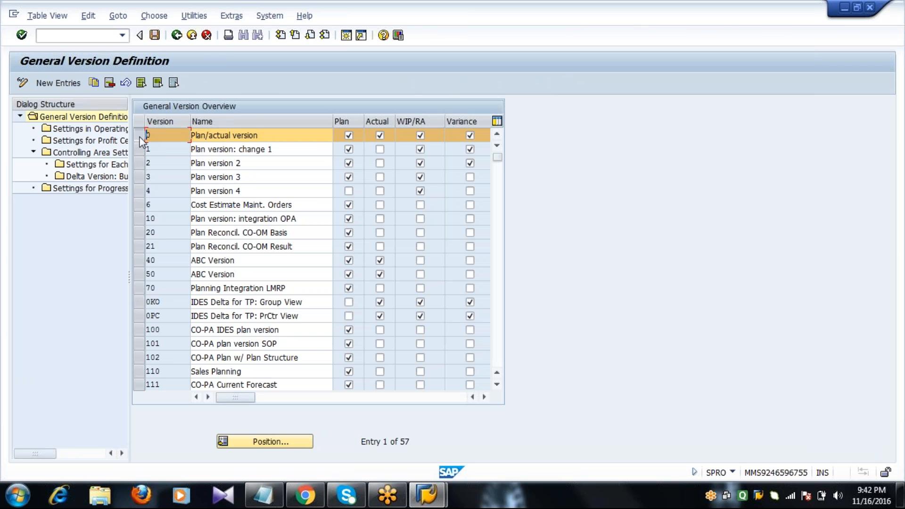
click(95, 169)
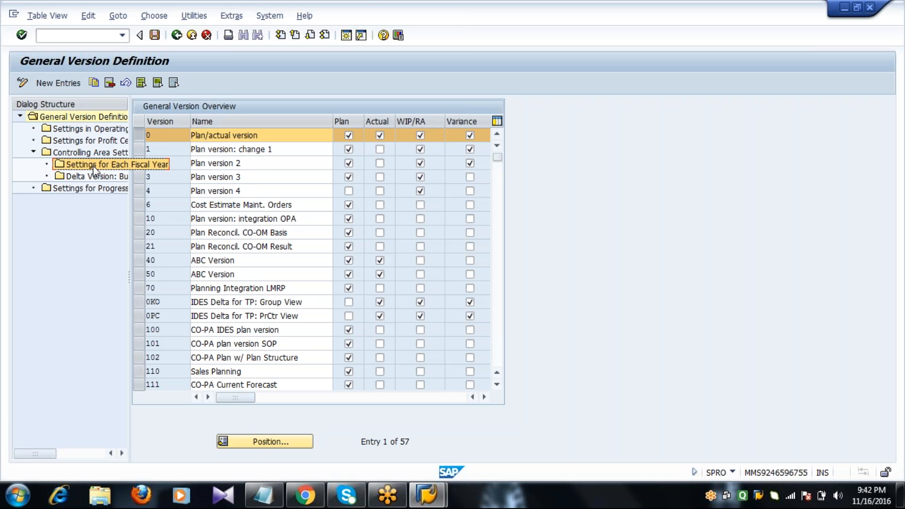
double_click(95, 168)
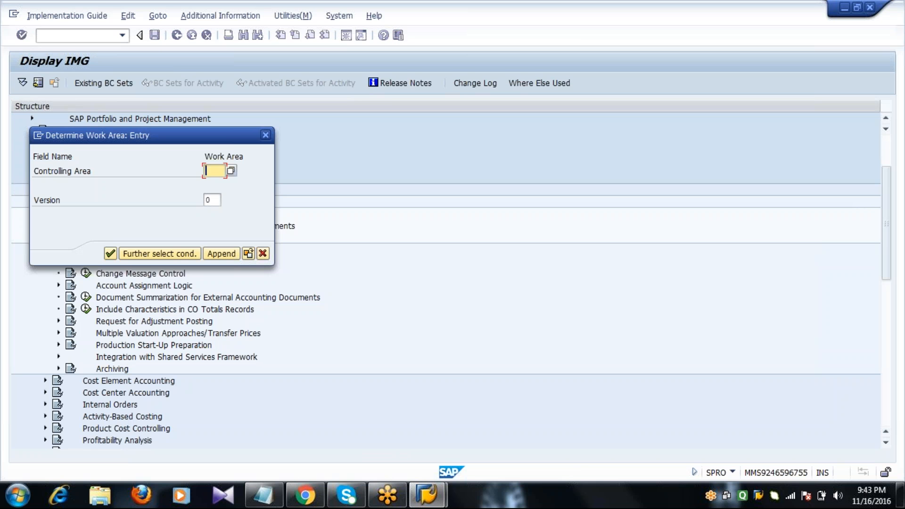
text(2001)
key(Return)
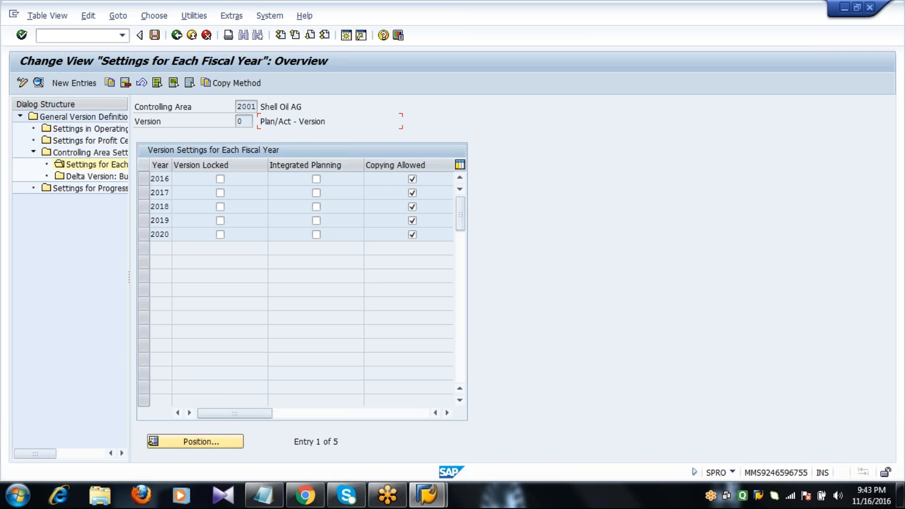
click(143, 182)
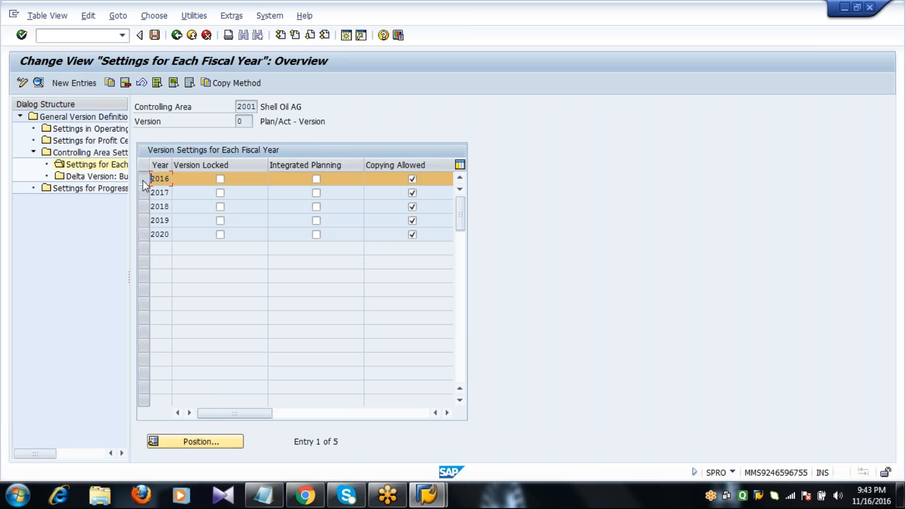
click(145, 237)
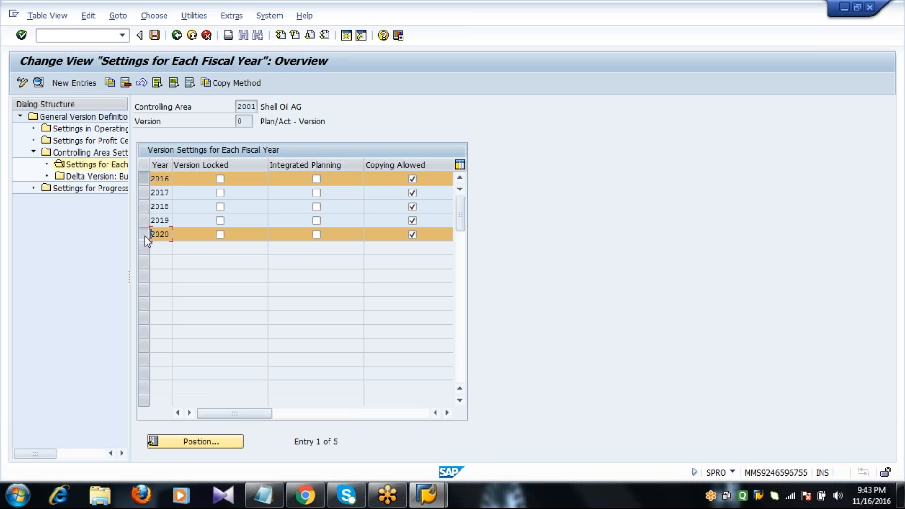
click(145, 237)
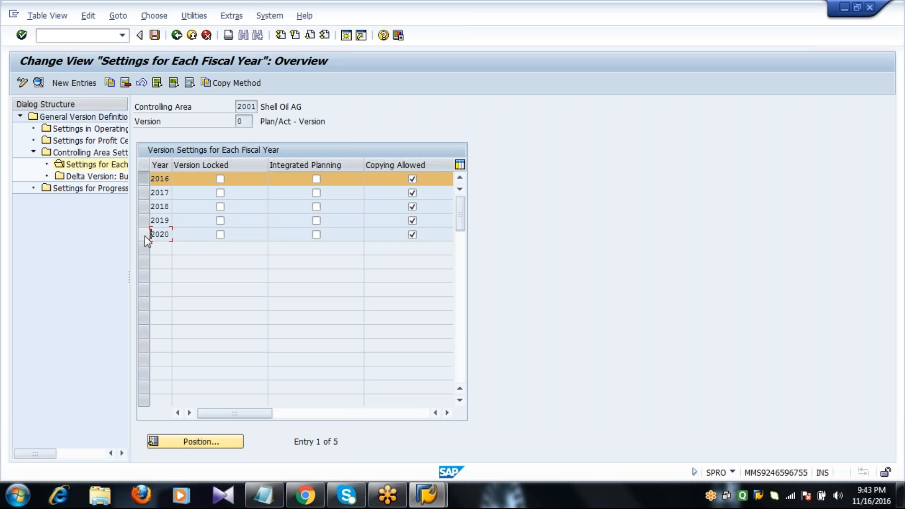
click(145, 183)
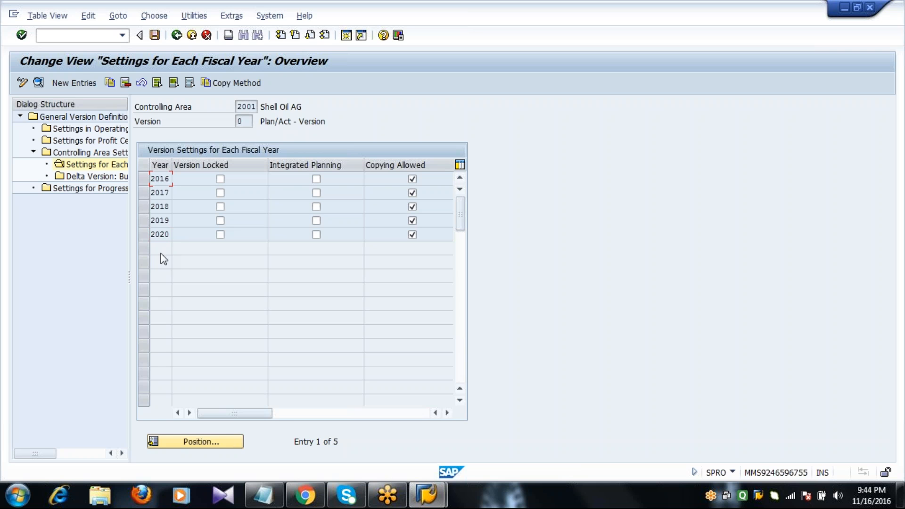
Copy the 2016 version settings to fiscal year 2021 and save the new entry in the proposed customizing request.
click(144, 181)
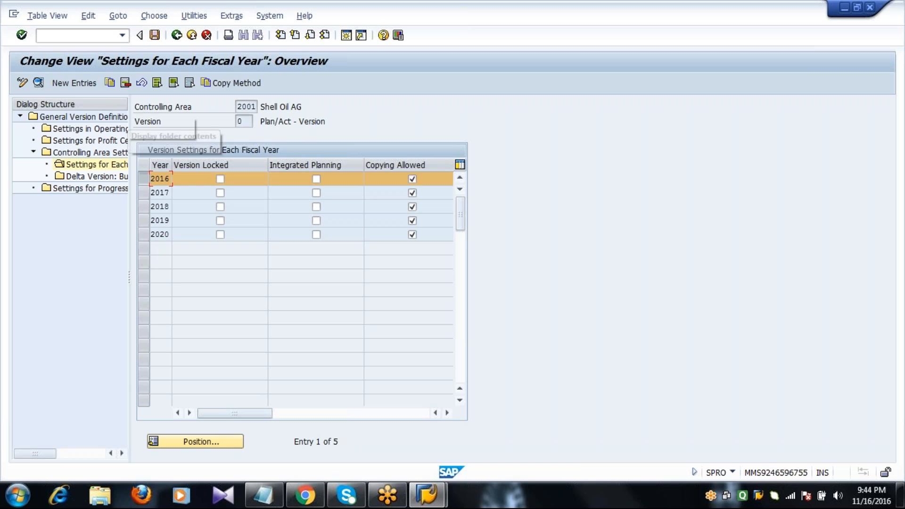
click(110, 83)
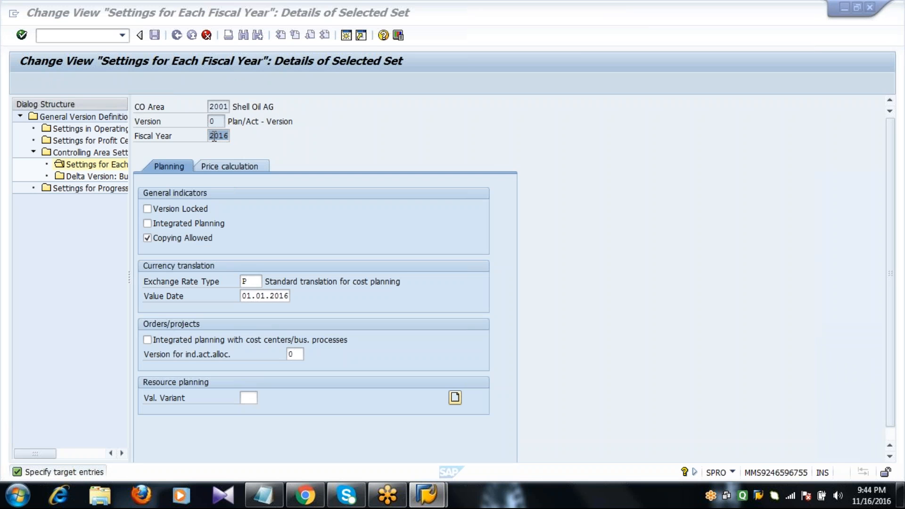
click(215, 137)
key(BackSpace)
key(BackSpace)
key(BackSpace)
key(BackSpace)
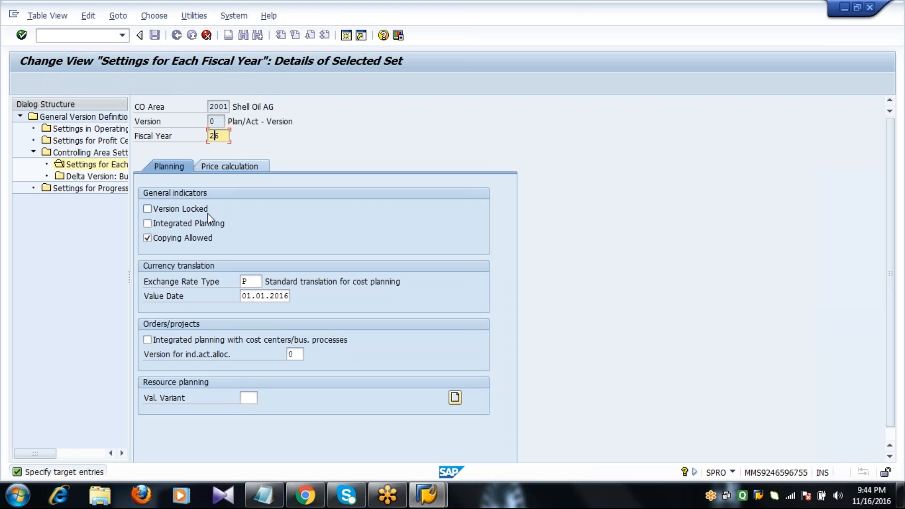
text(2021)
key(Return)
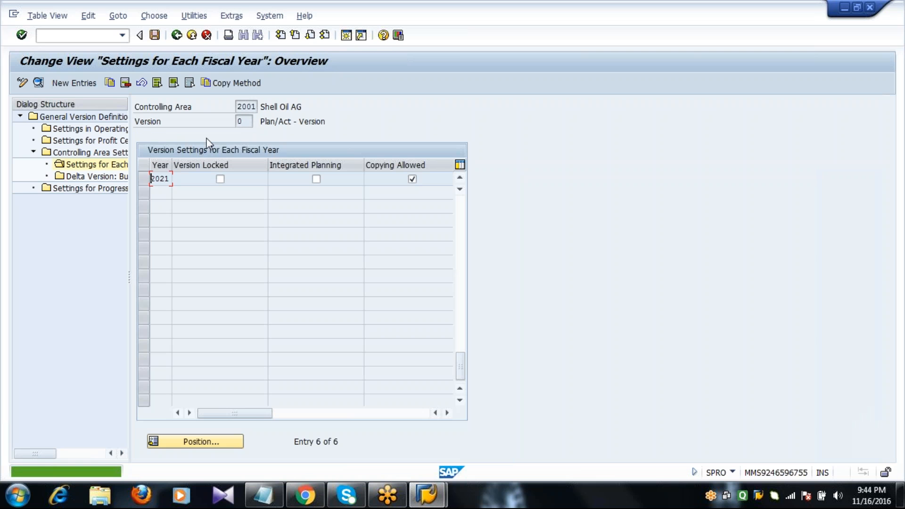
click(155, 35)
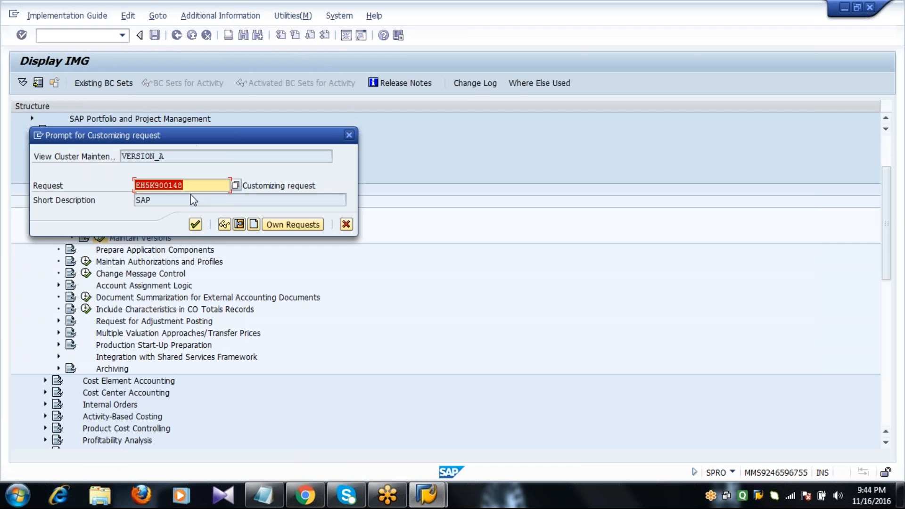
click(195, 225)
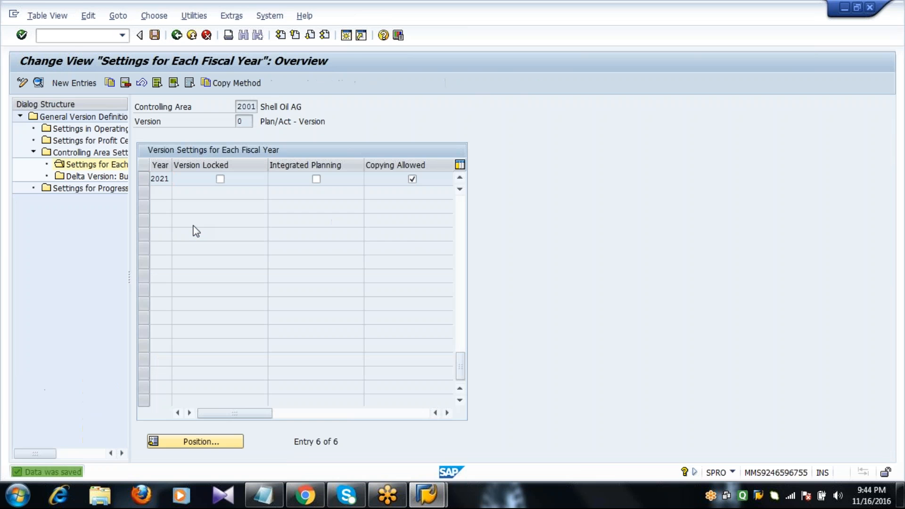
Check the fiscal year list from its first entry, leave Maintain Versions and return to the implementation guide.
click(145, 249)
click(145, 250)
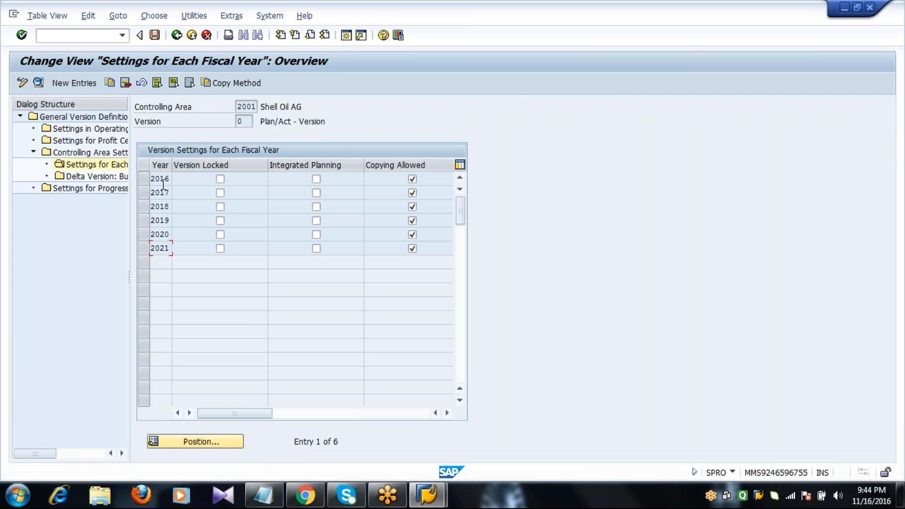
click(162, 179)
click(160, 250)
click(176, 36)
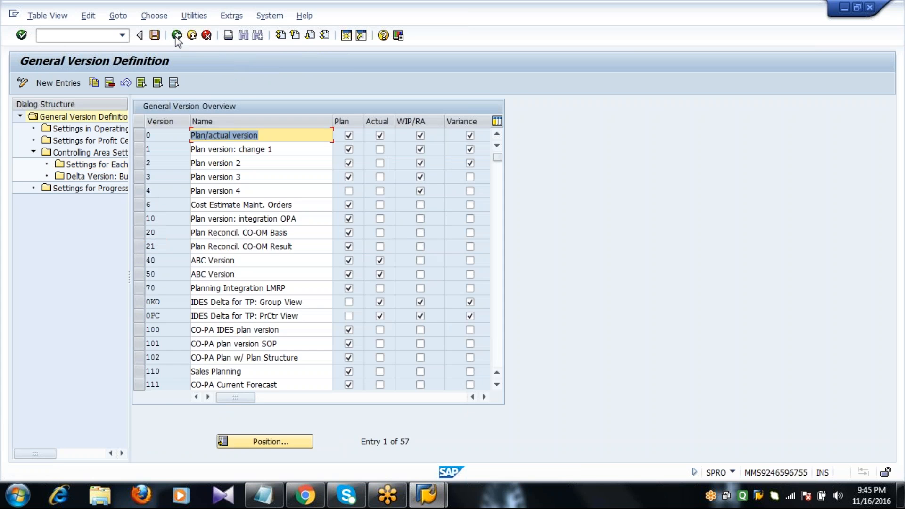
click(177, 35)
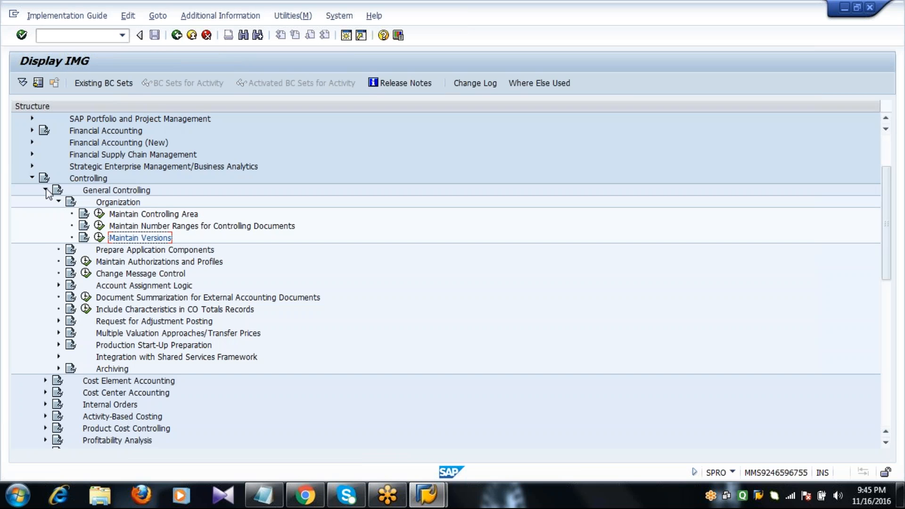
Collapse the General Controlling node and leave the implementation guide for the SAP Easy Access screen.
click(45, 190)
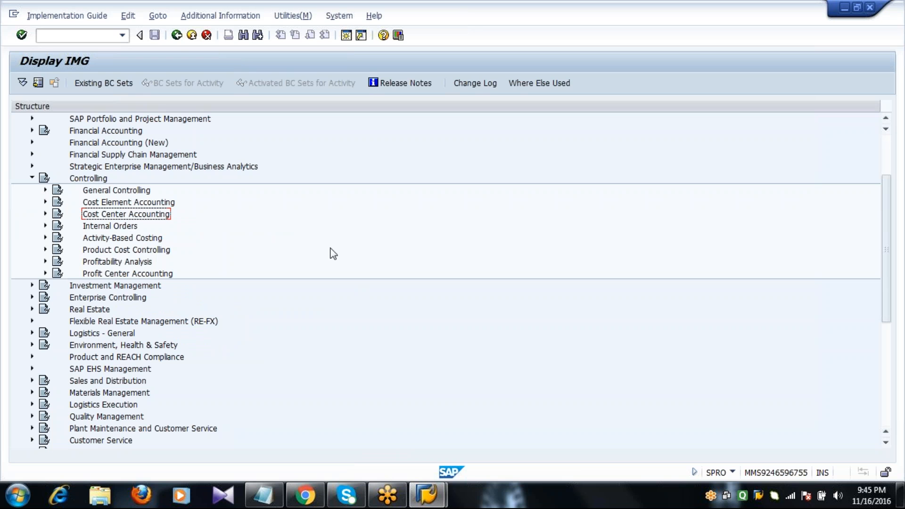
click(178, 40)
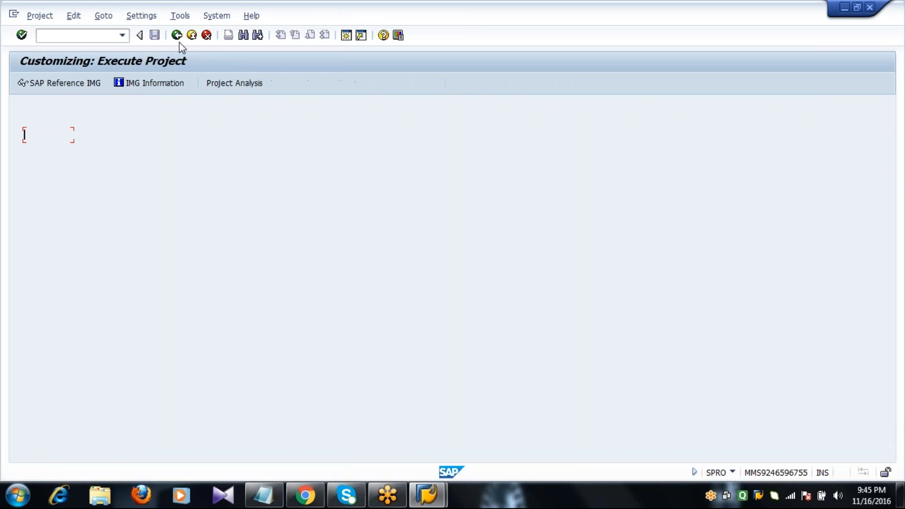
click(178, 41)
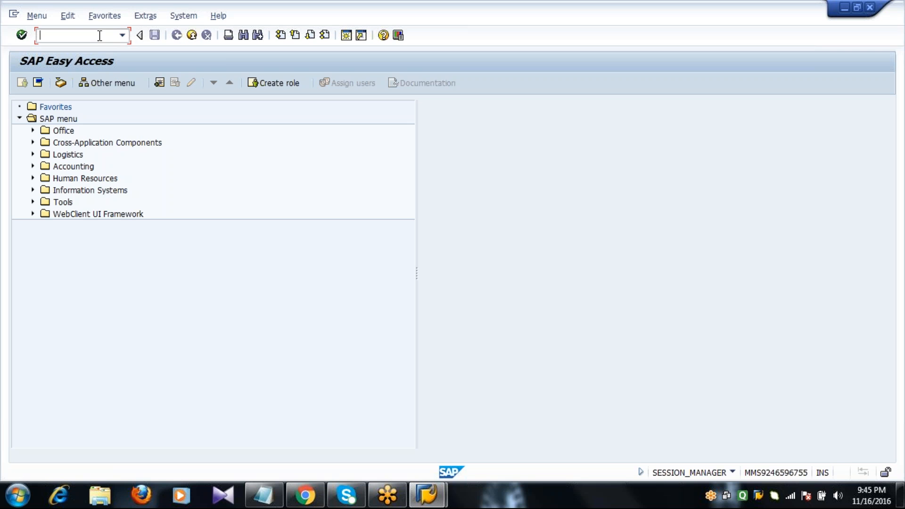
Run transaction SPRO, display the SAP Reference IMG and expand Controlling, Cost Center Accounting down to Master Data.
text(SPRO)
key(Return)
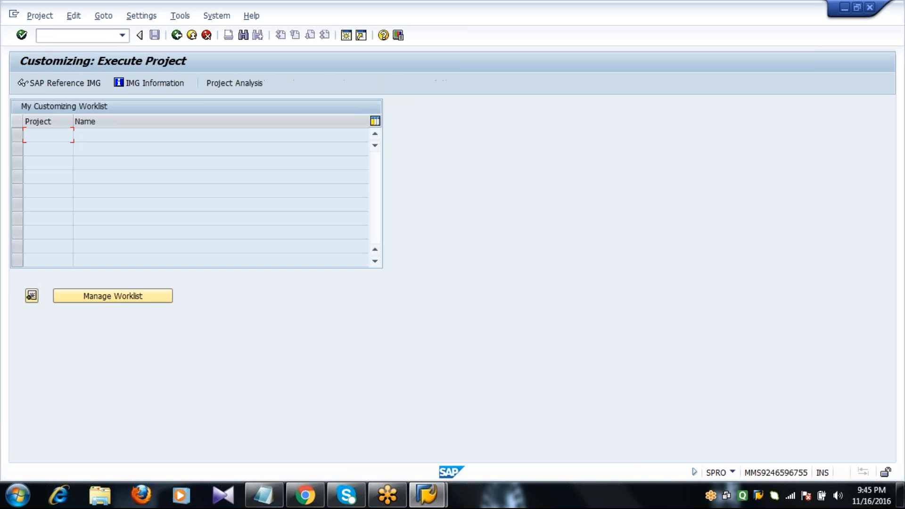
click(75, 88)
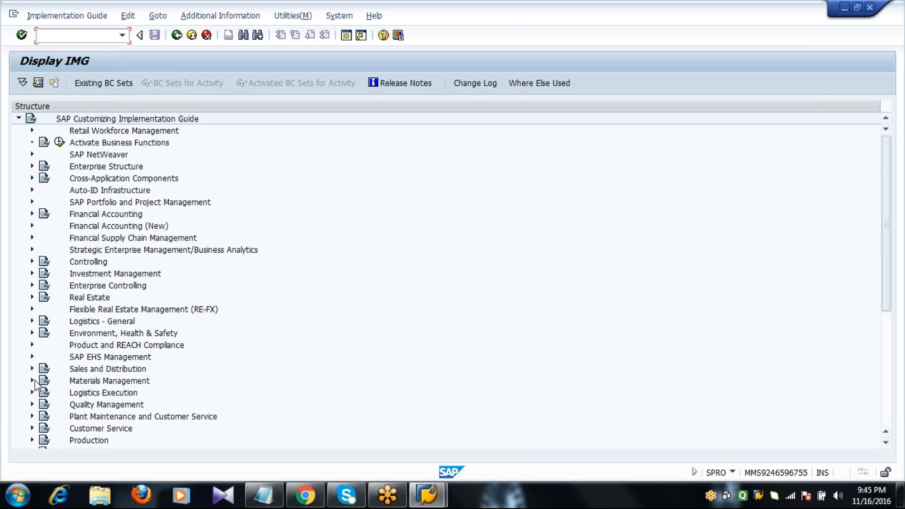
click(32, 262)
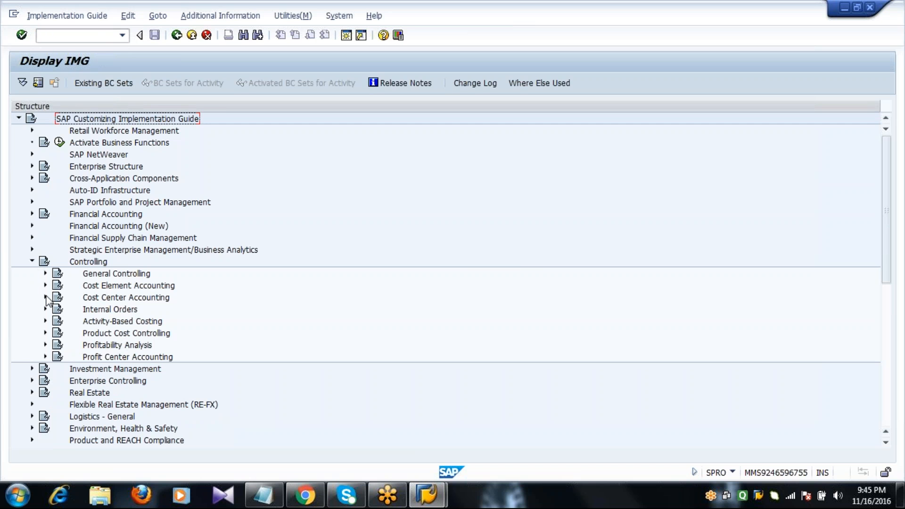
click(46, 297)
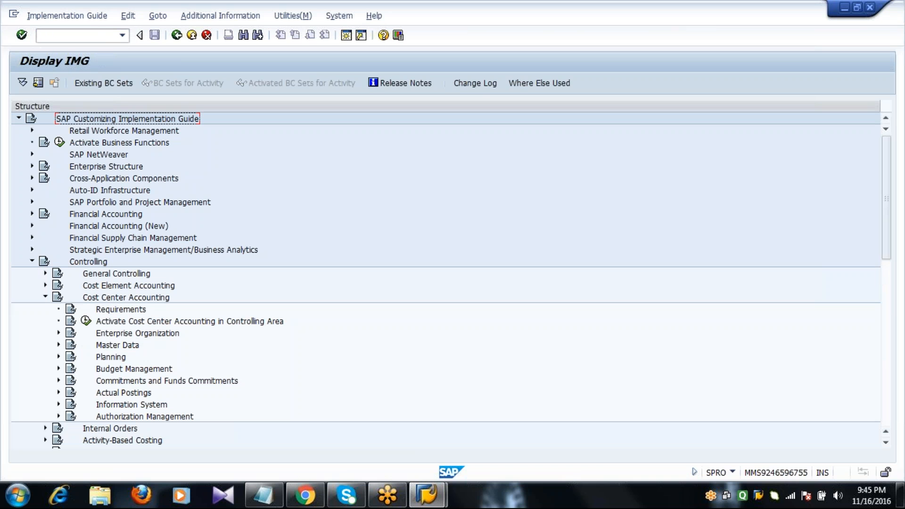
click(58, 346)
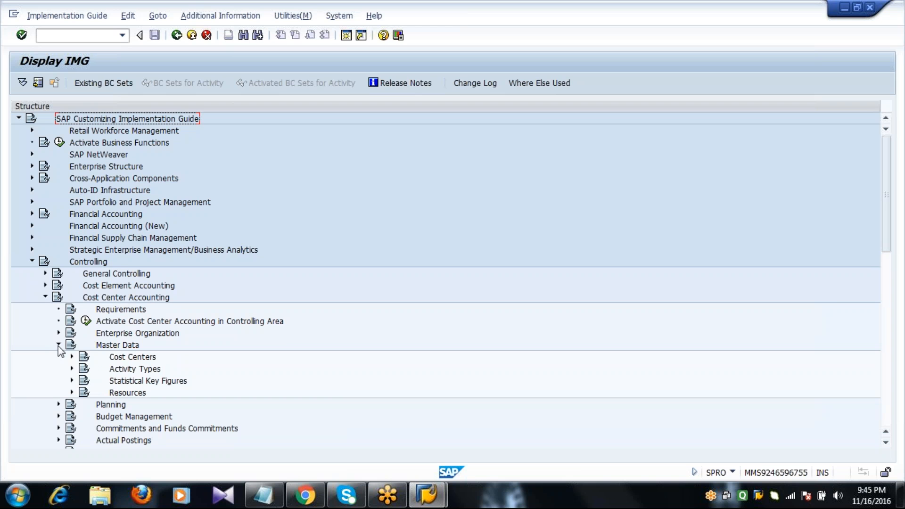
Expand Cost Centers under Master Data and start the Create cost center activity of Create Cost Centers.
click(71, 357)
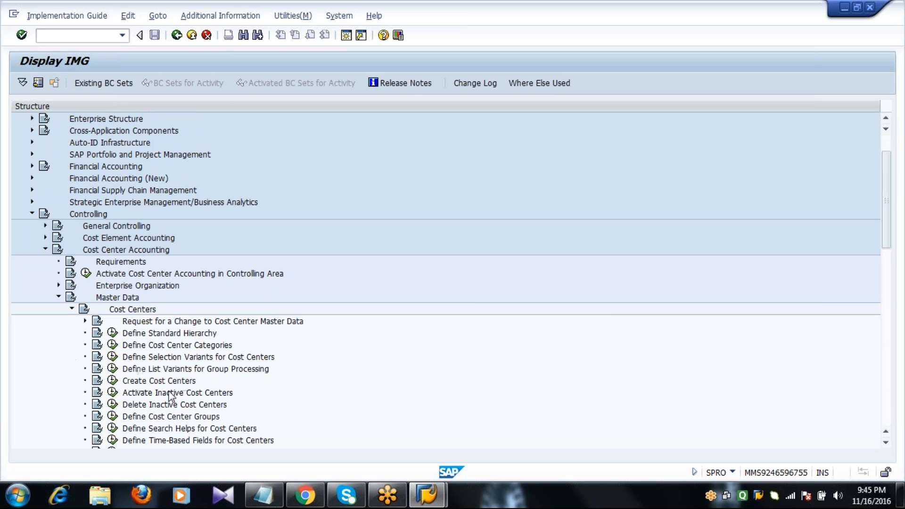
click(136, 383)
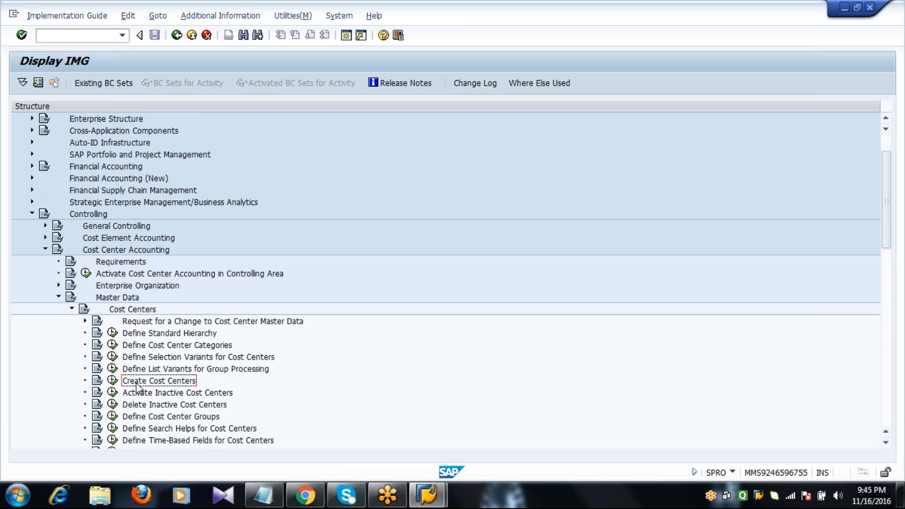
key(Page_Down)
click(135, 120)
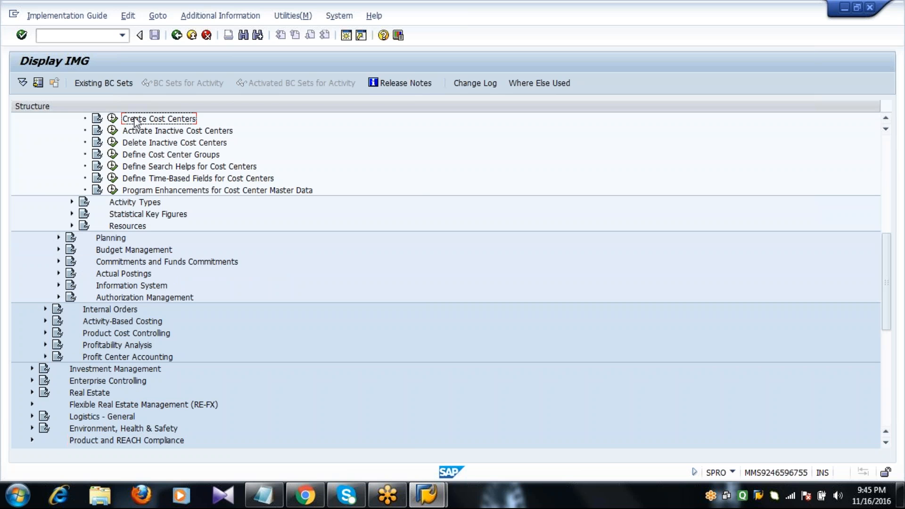
click(113, 119)
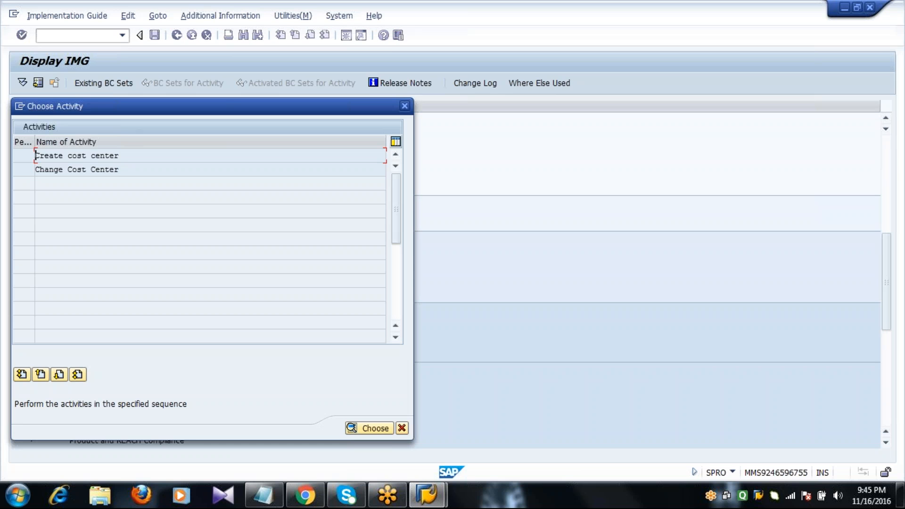
click(126, 159)
double_click(126, 159)
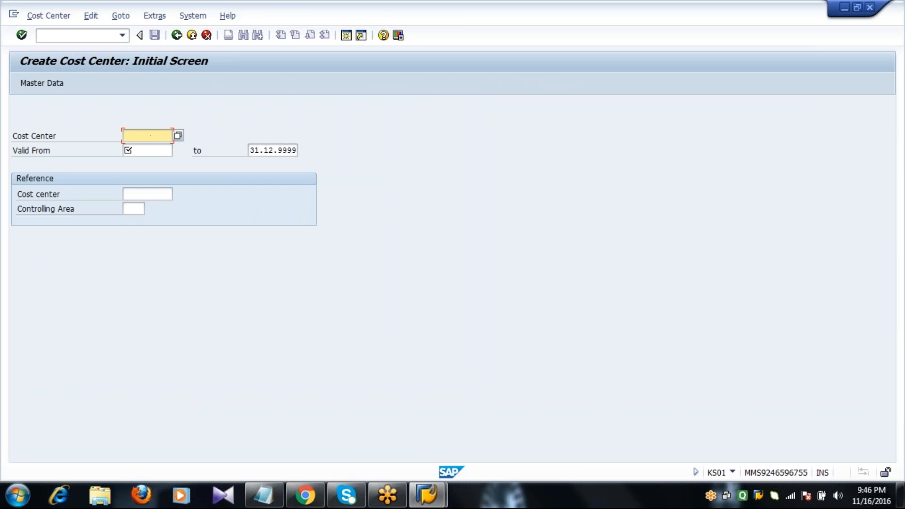
Enter MECH DEPT as the new cost center with a valid-from date of 16.11.2016.
text(ME)
key(Down)
key(Tab)
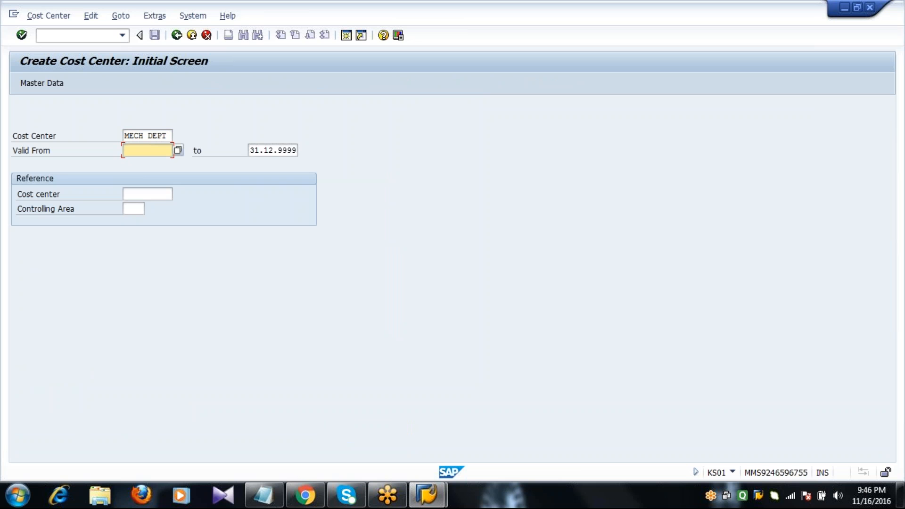
text(16.11.2016)
key(Tab)
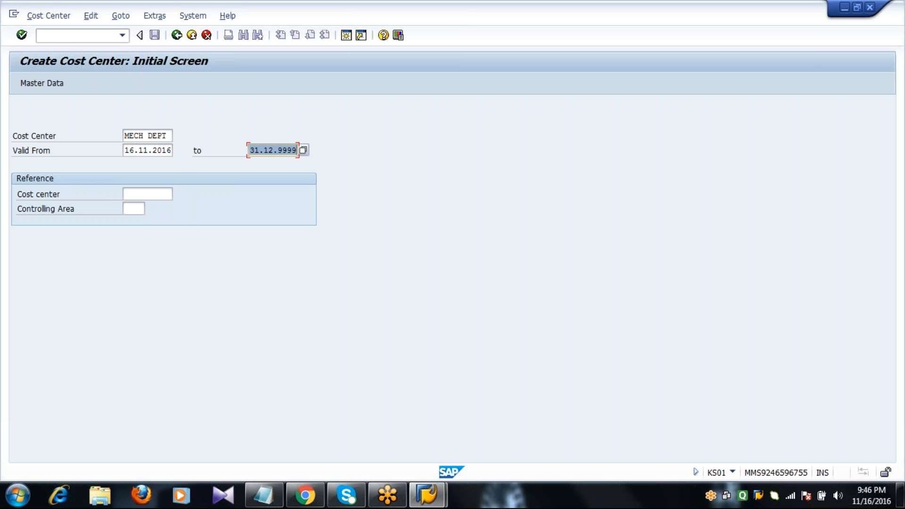
key(Right)
Reference cost center 1000 of controlling area 1000 and continue to the new cost center's basic data.
click(150, 194)
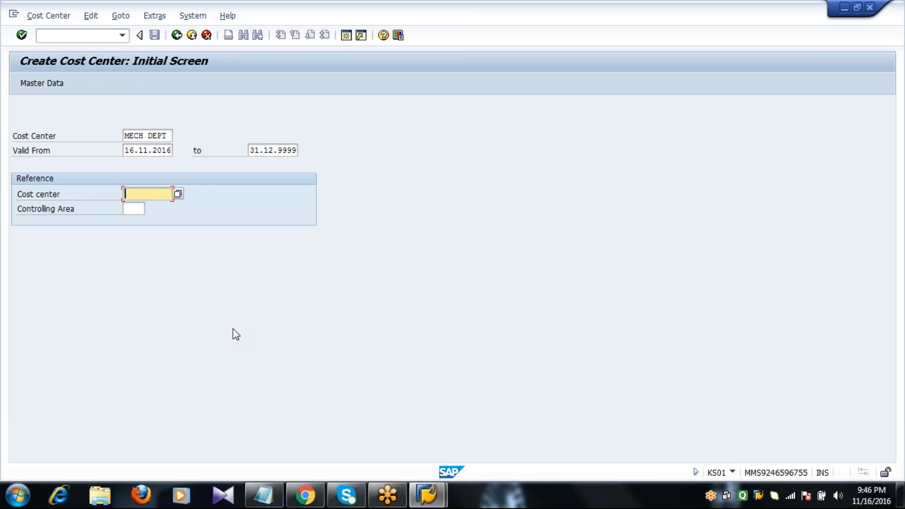
text(1000)
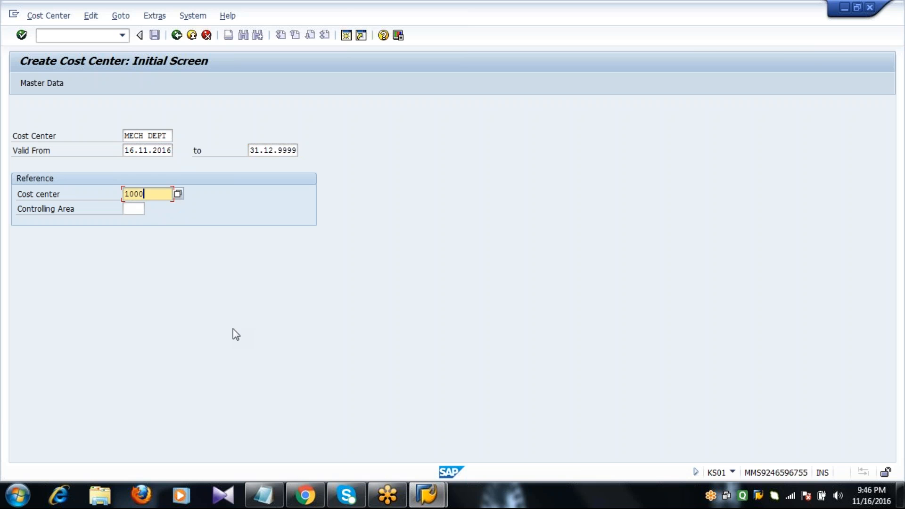
key(Tab)
text(1000)
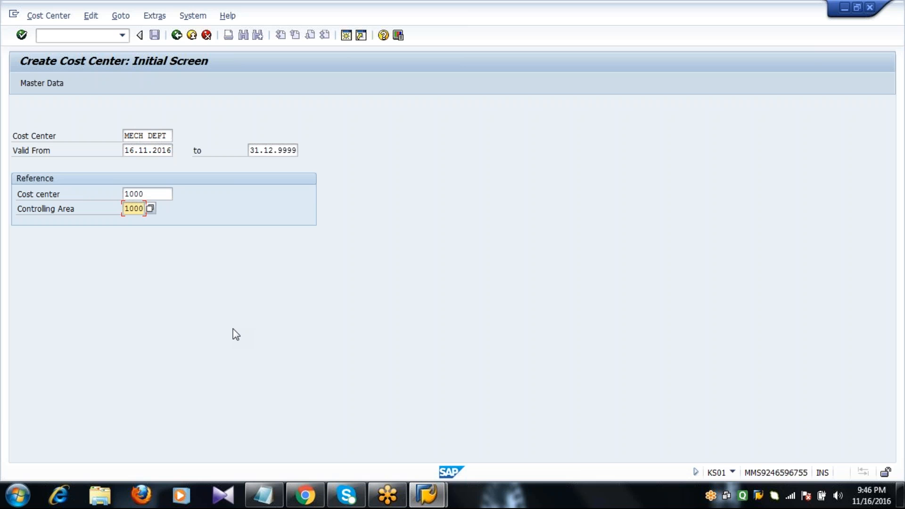
key(Return)
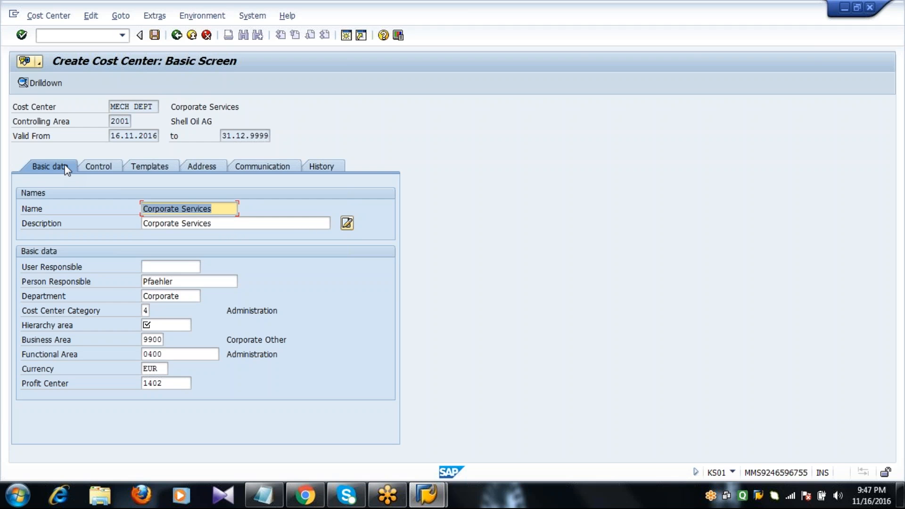
Assign hierarchy area 2001 to the cost center and clear its profit center.
click(165, 327)
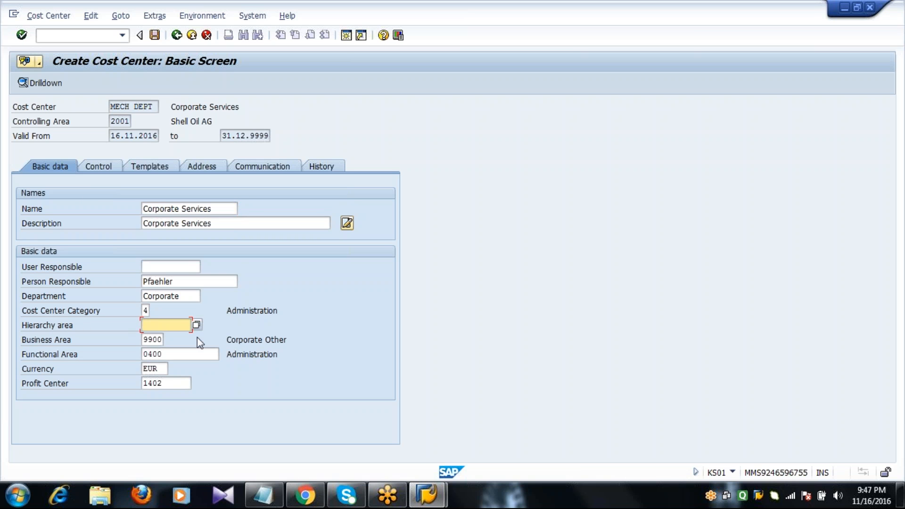
text(2001)
click(184, 384)
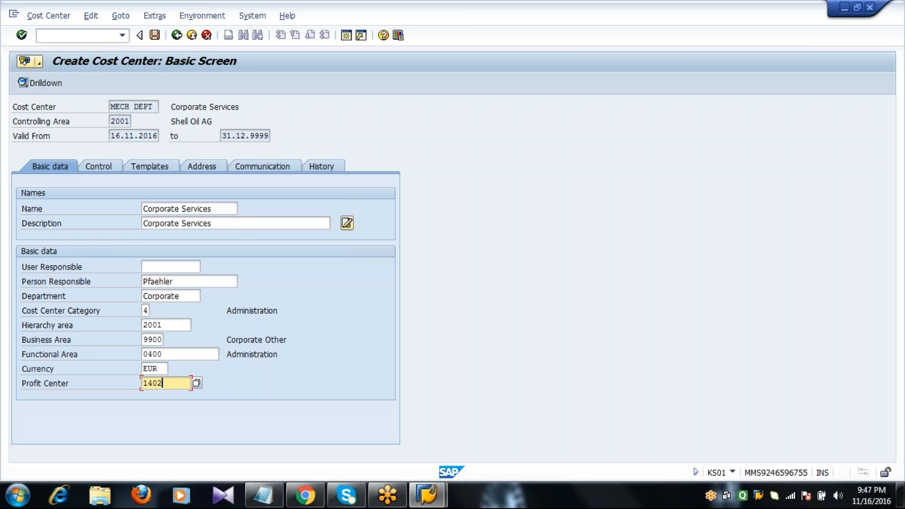
key(BackSpace)
key(BackSpace)
key(BackSpace)
key(BackSpace)
Confirm the basic data without a profit center, then save the cost center and close the activity selection.
key(Return)
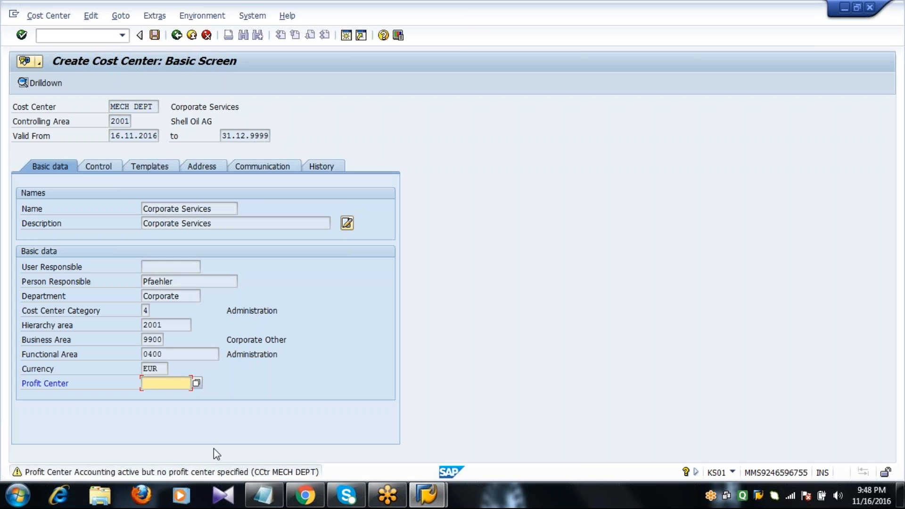
key(Return)
key(Return)
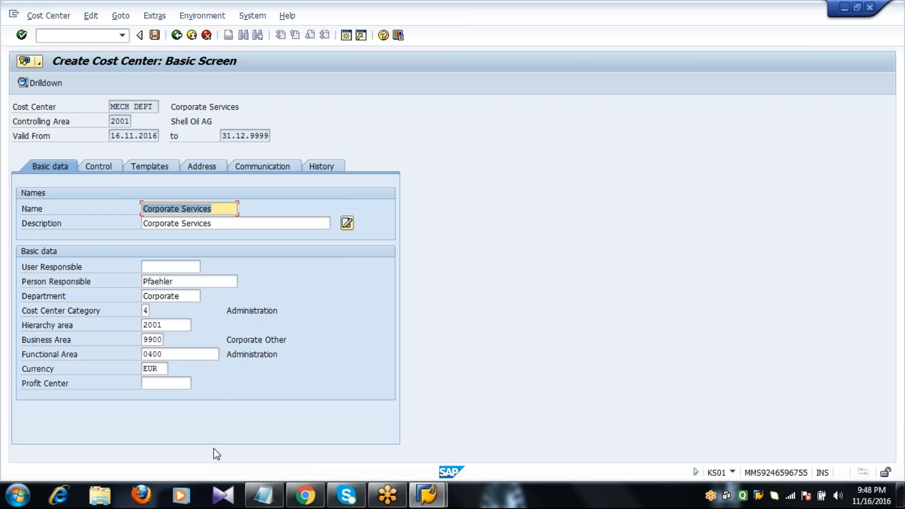
click(155, 35)
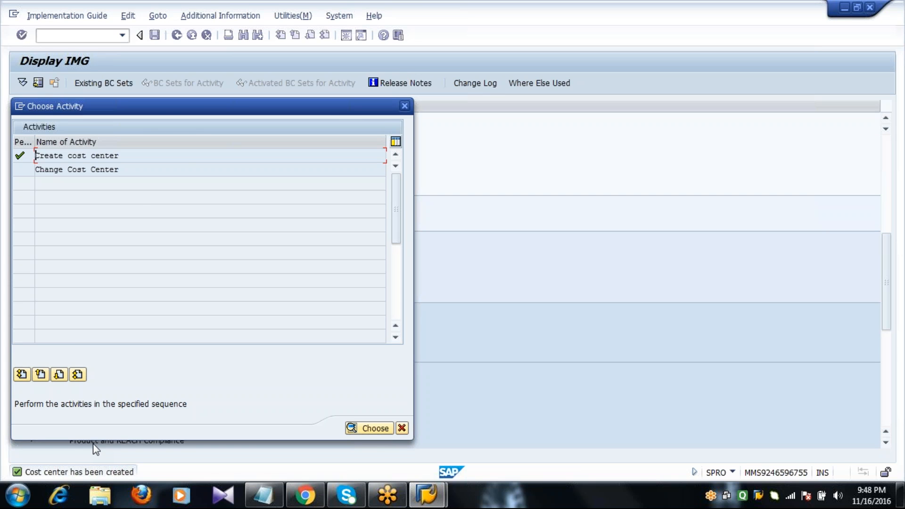
click(402, 428)
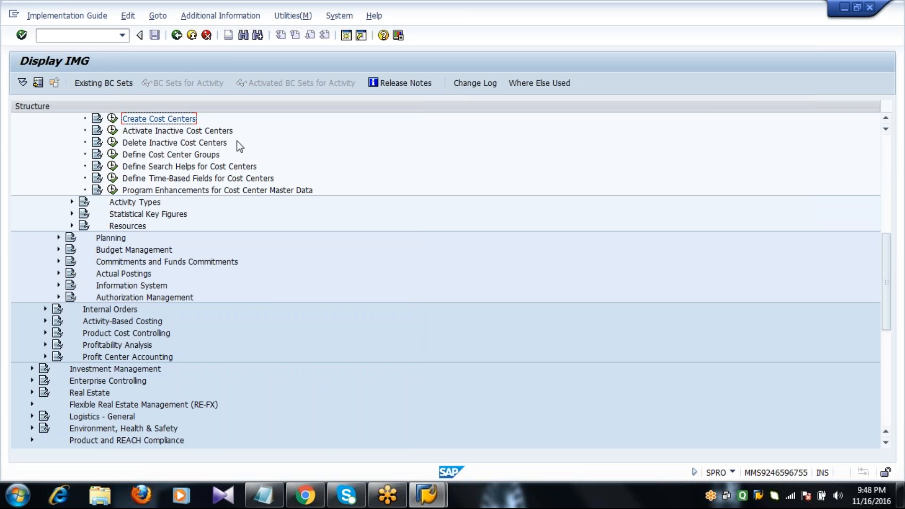
Collapse Cost Center Accounting and expand Cost Element Accounting through Master Data down to Cost Elements.
scroll(238, 146, up, 9)
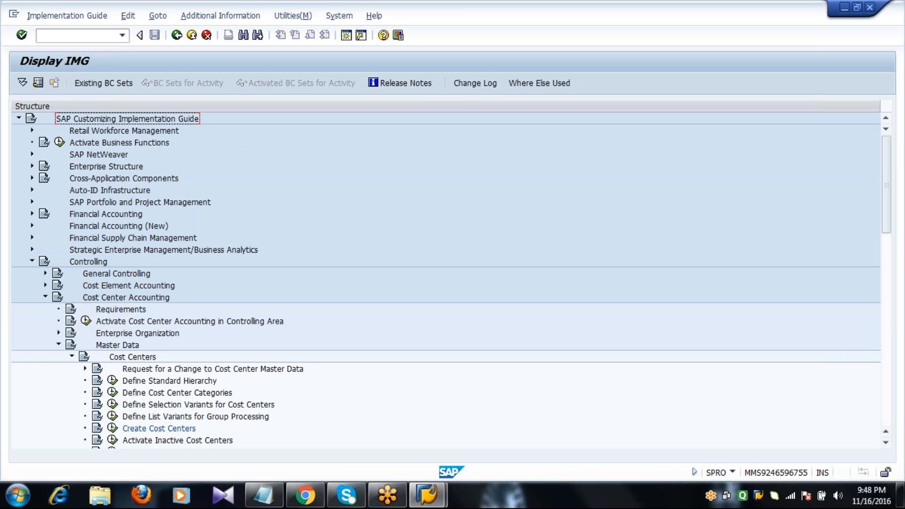
click(45, 298)
click(139, 286)
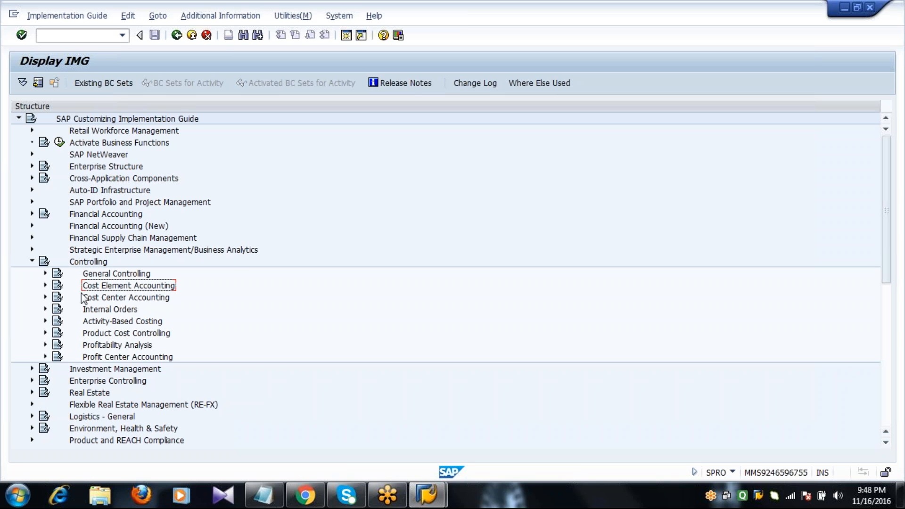
click(46, 285)
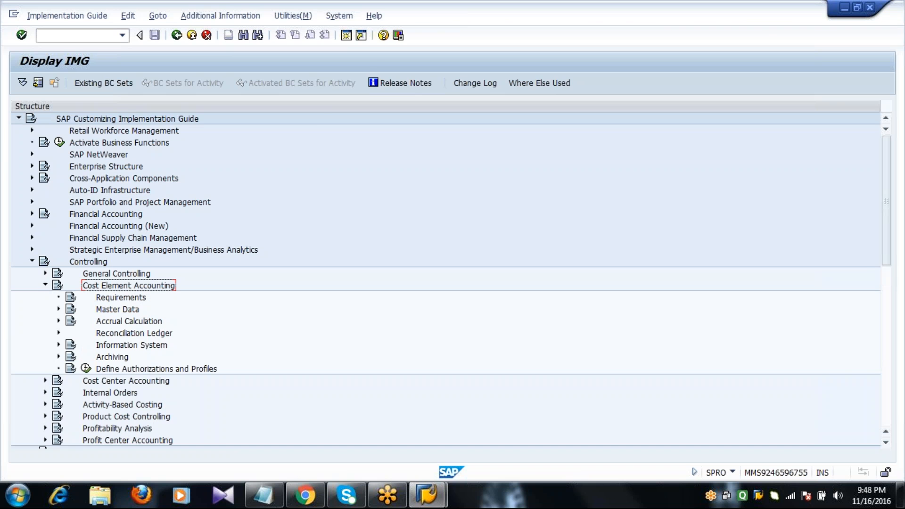
click(59, 309)
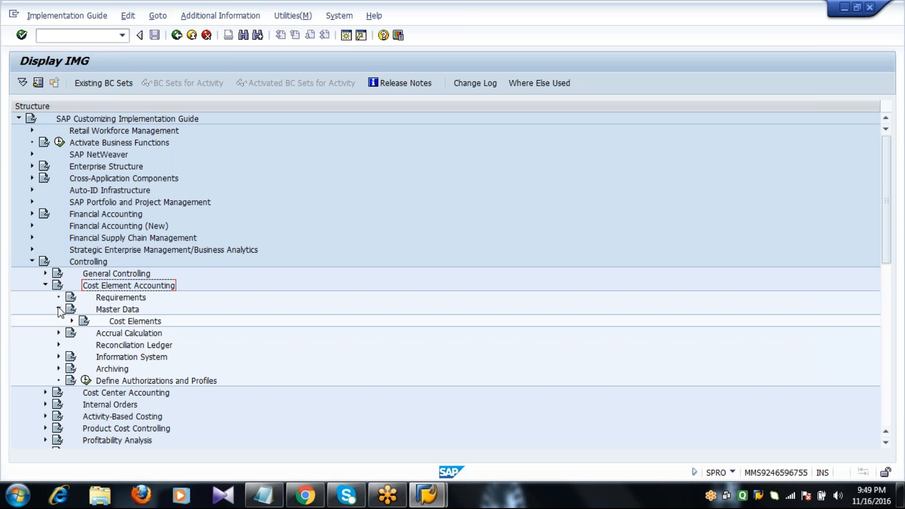
click(111, 325)
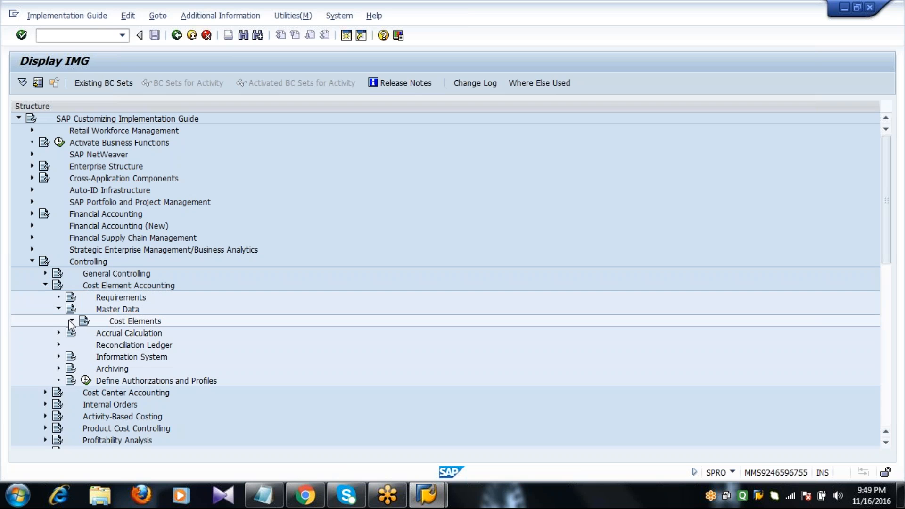
click(70, 321)
Start the Create Primary Cost Element activity of Create Cost Elements.
click(149, 347)
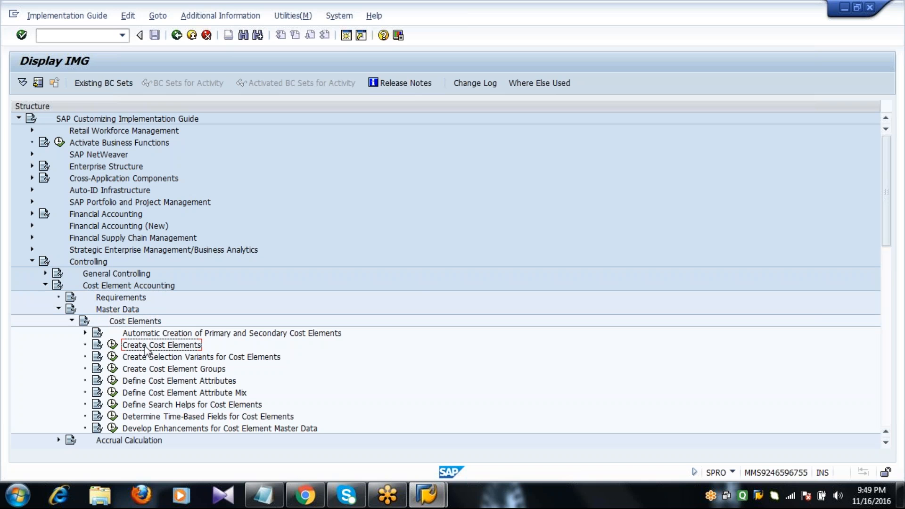
click(113, 346)
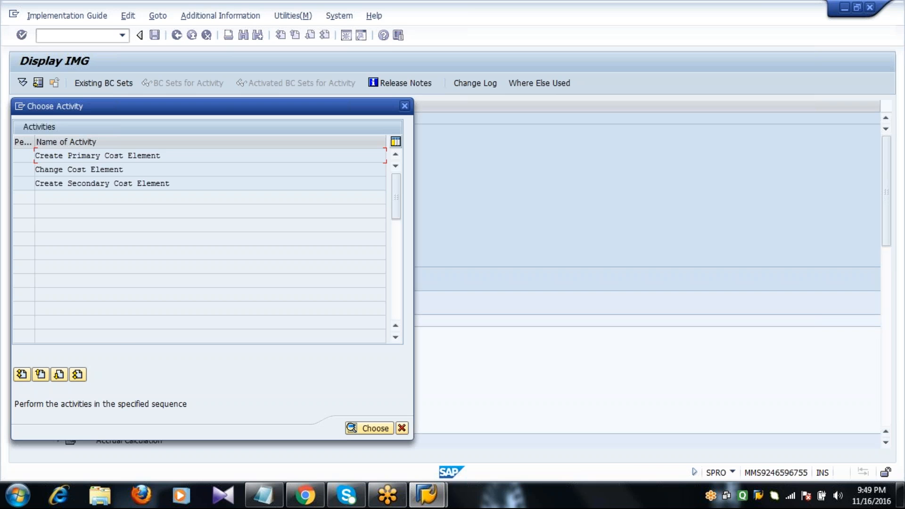
click(173, 159)
key(Return)
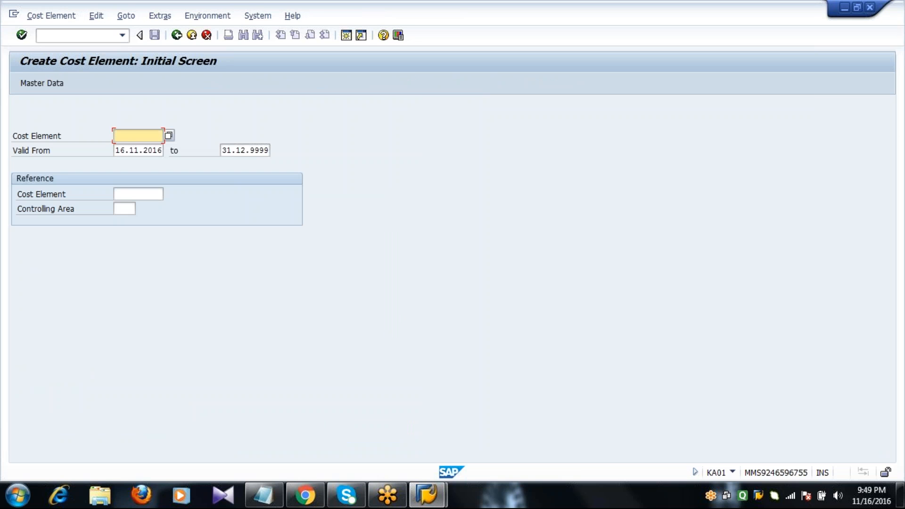
Enter cost element 400000, keep the proposed validity dates and continue to its basic data.
text(4)
key(Up)
key(Return)
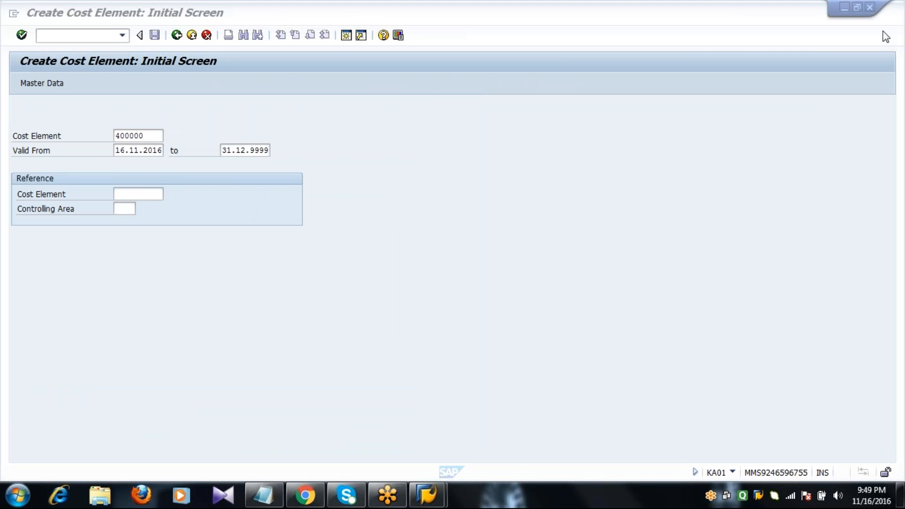
click(157, 138)
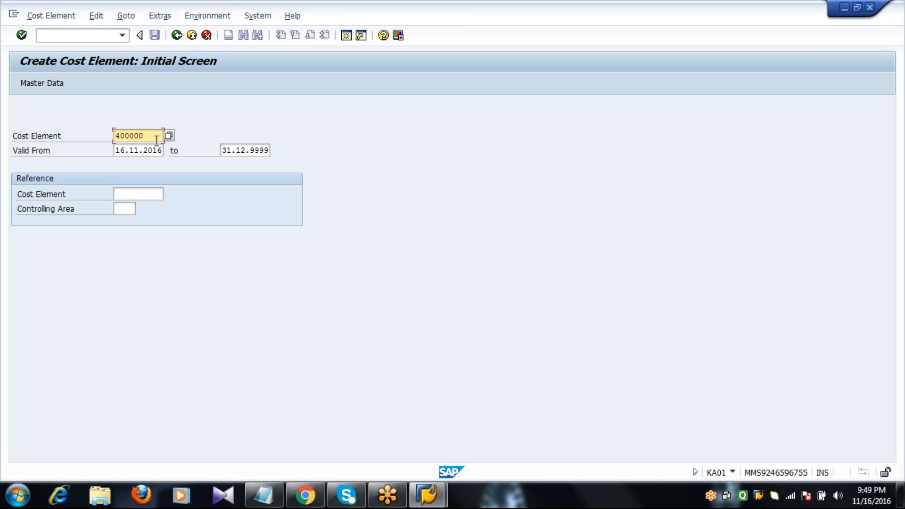
key(Tab)
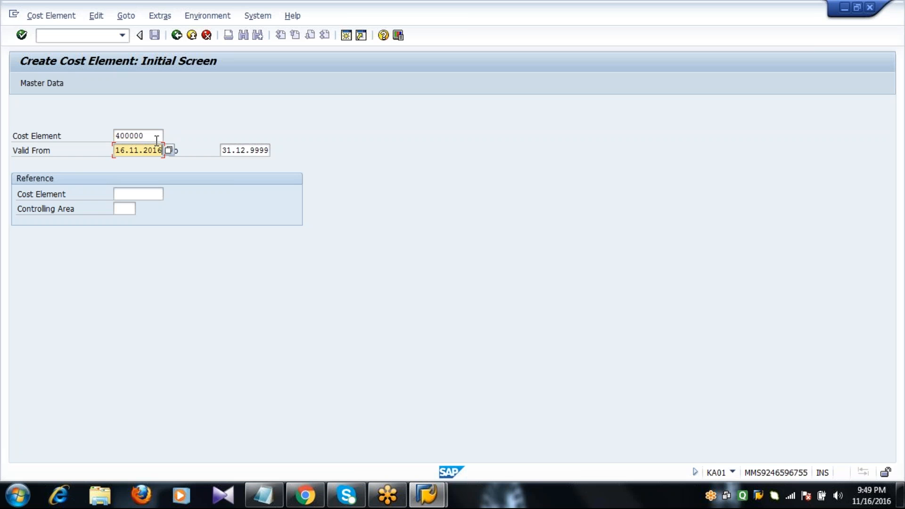
key(Return)
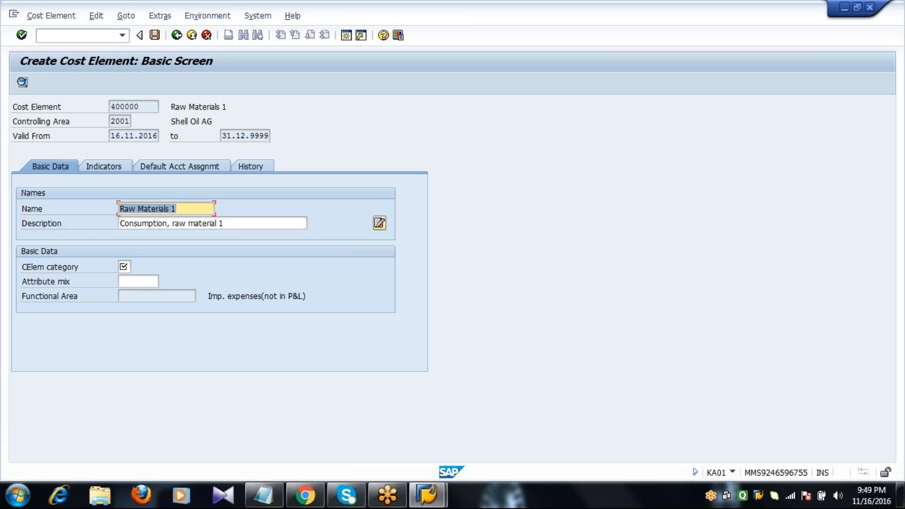
Set the cost element category to 1, Primary costs/cost-reducing revenues, choosing it from the possible values.
click(125, 267)
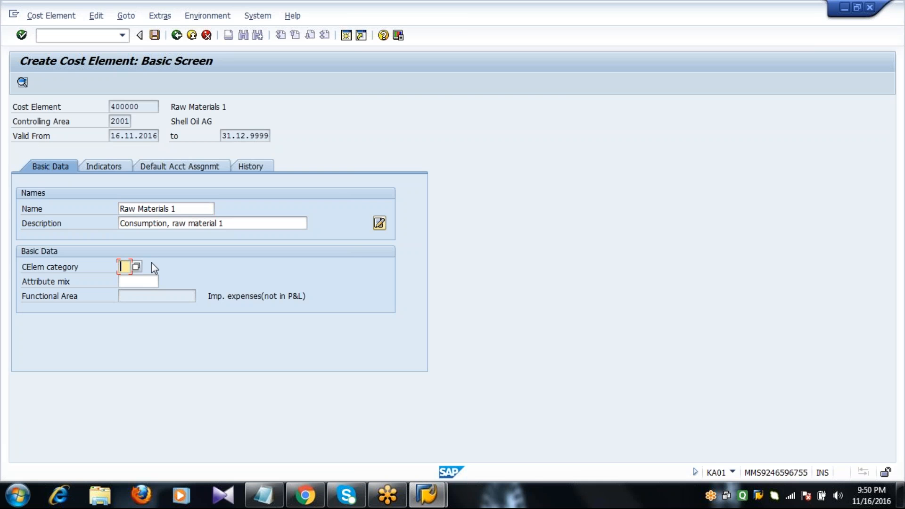
click(137, 267)
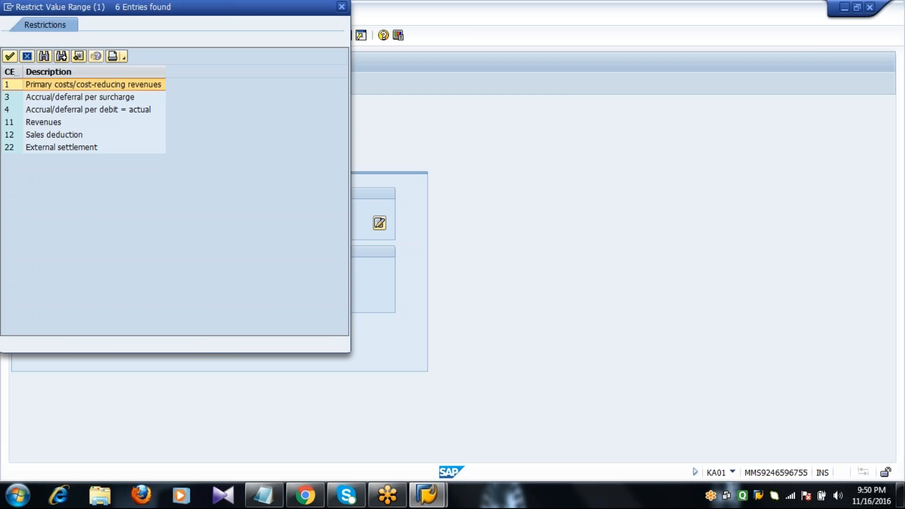
double_click(97, 87)
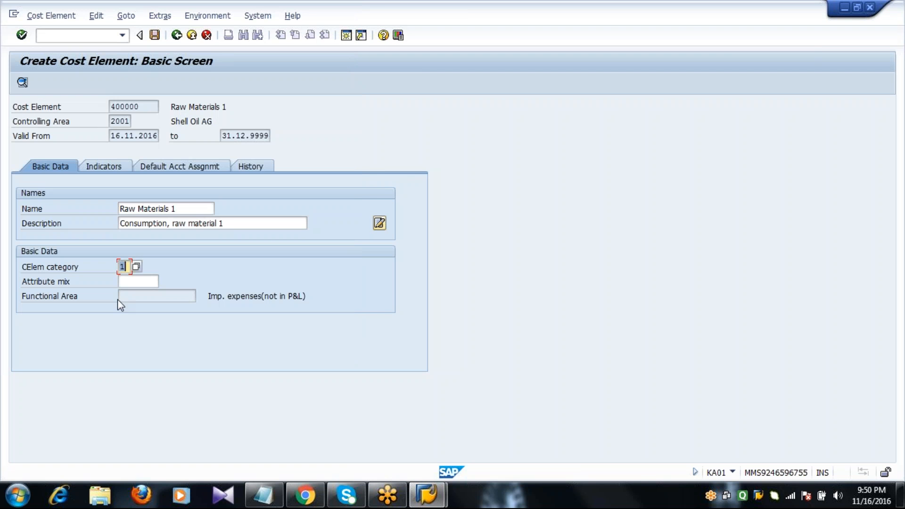
key(Return)
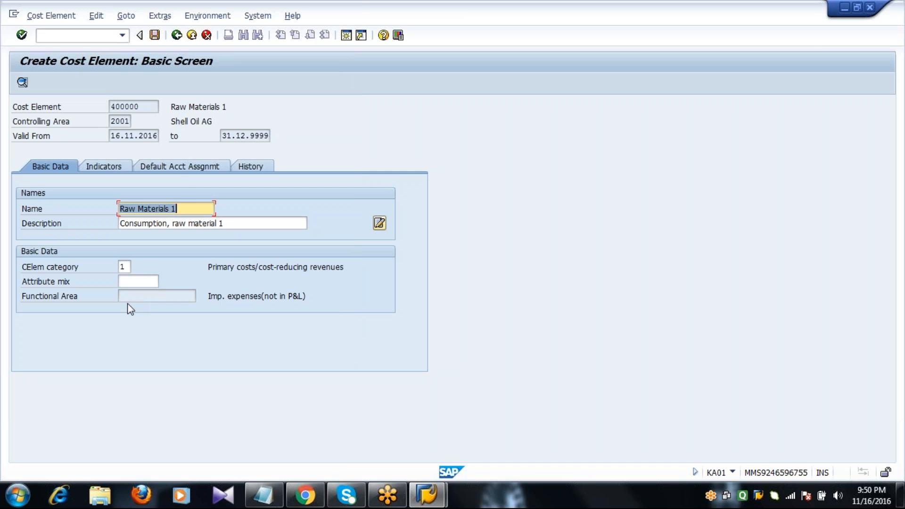
Set MECH DEPT as the cost element's default account assignment cost center and save the cost element.
click(179, 166)
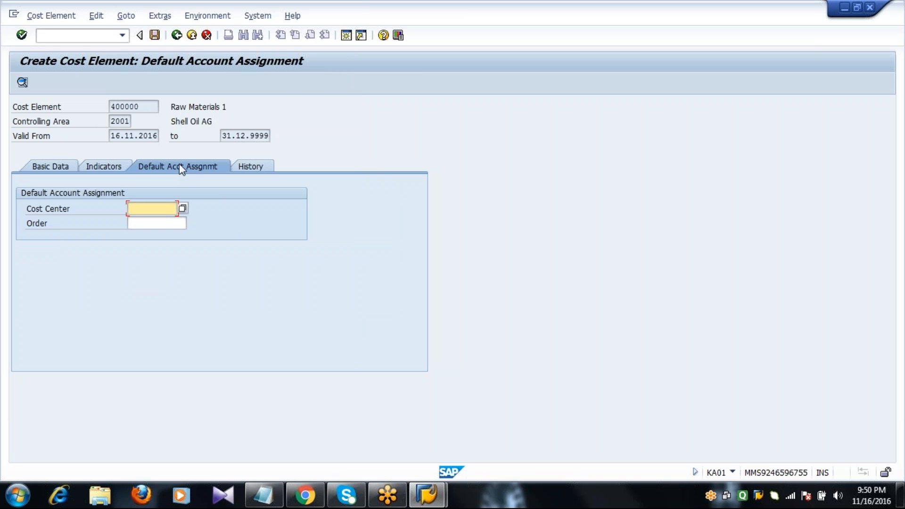
text(M)
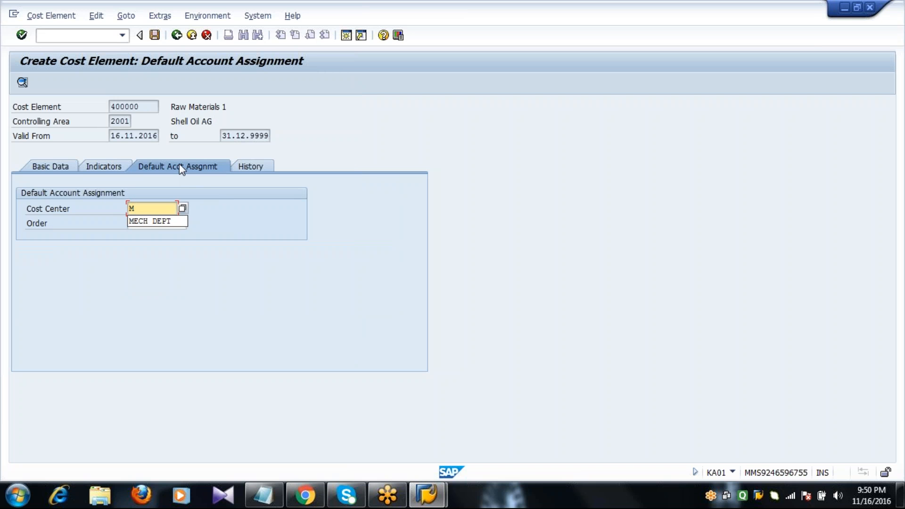
key(Down)
key(Return)
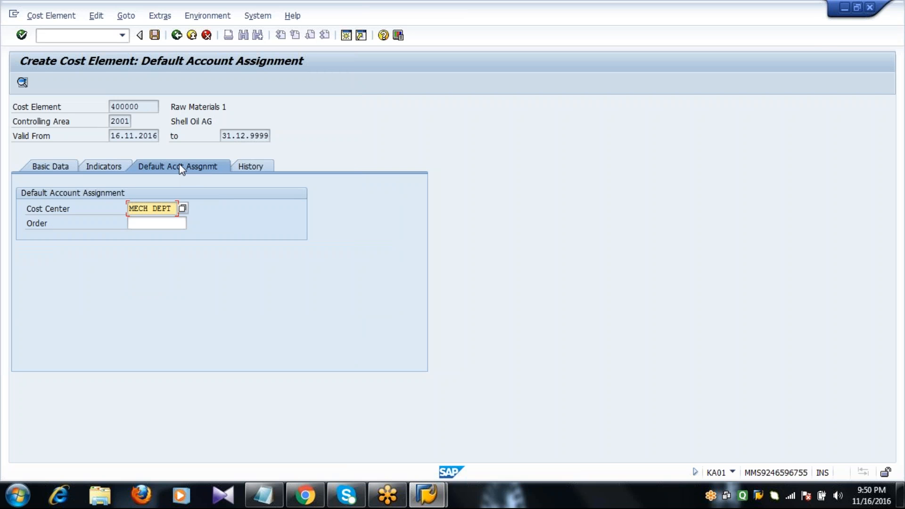
key(Return)
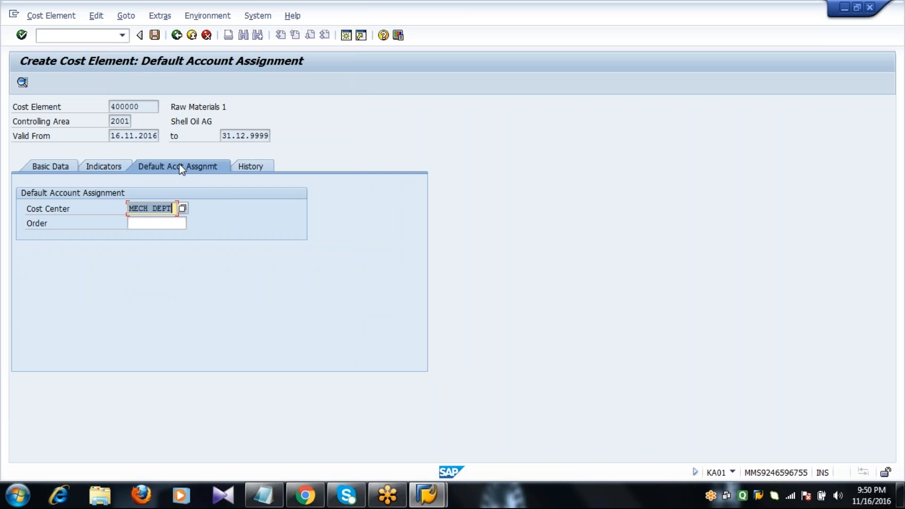
click(155, 36)
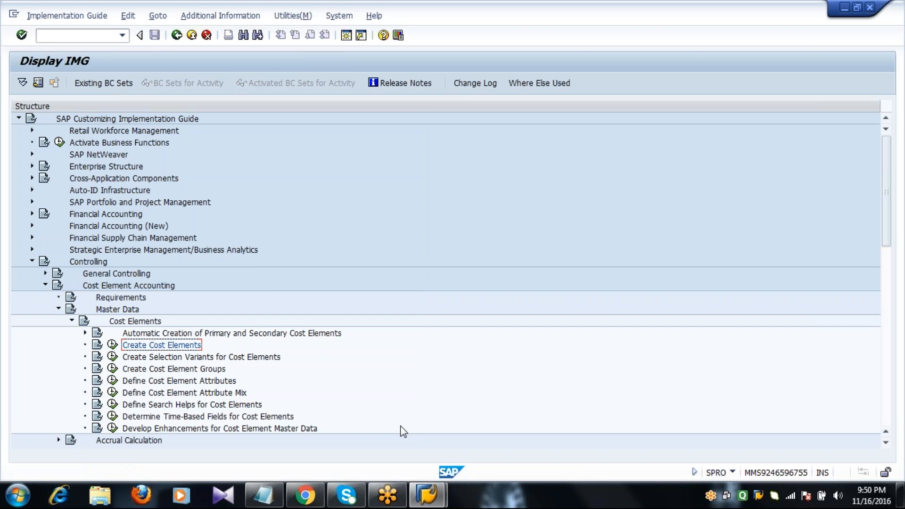
Leave the implementation guide and return to the SAP Easy Access screen.
click(402, 429)
click(176, 35)
click(177, 37)
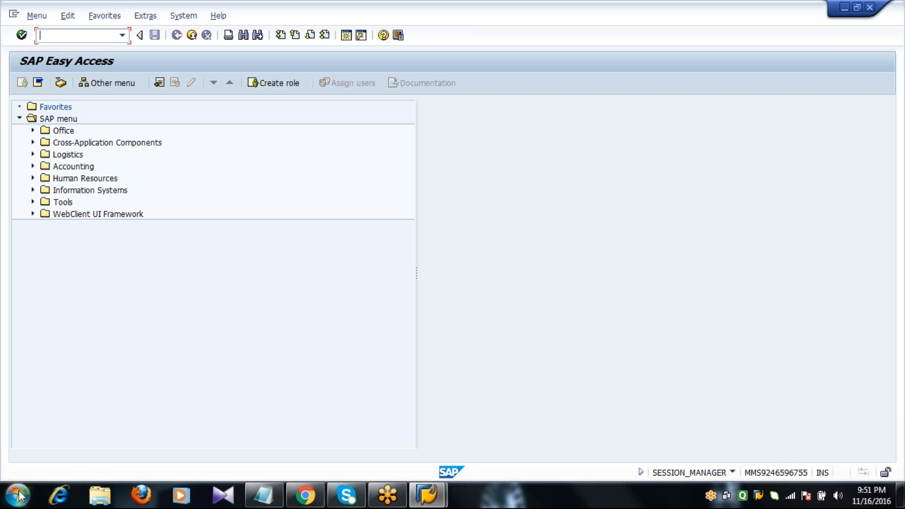
mouse_move(271, 500)
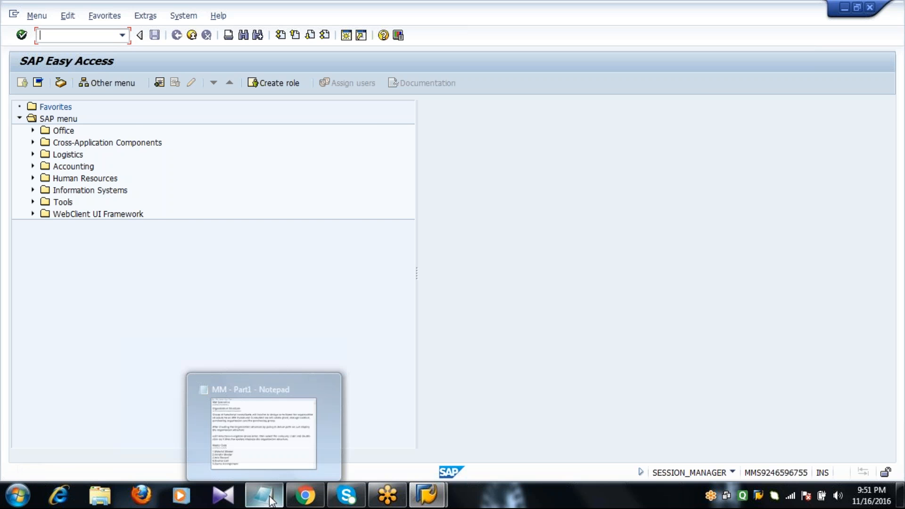
click(265, 436)
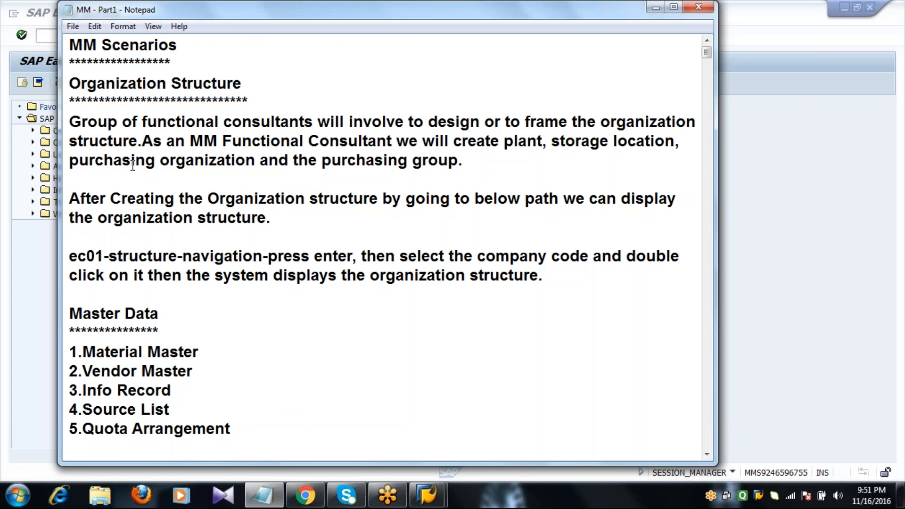
click(73, 26)
mouse_move(94, 27)
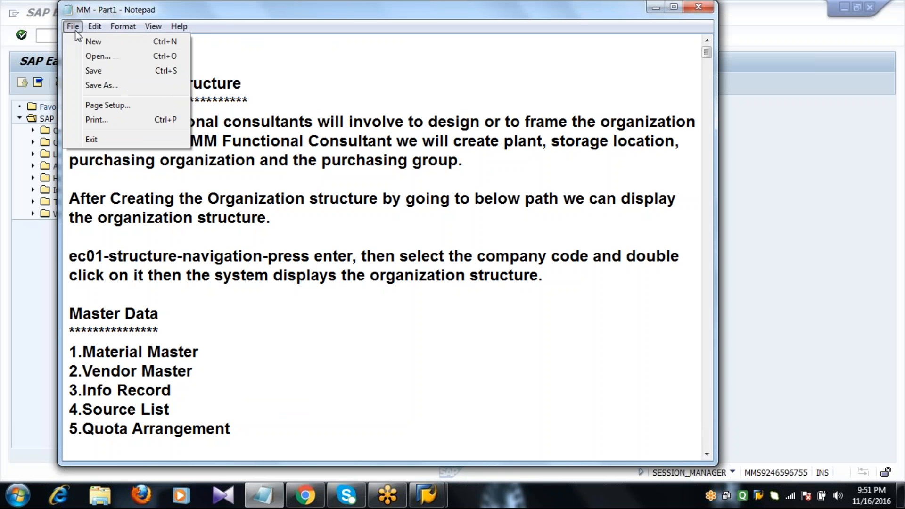
click(94, 41)
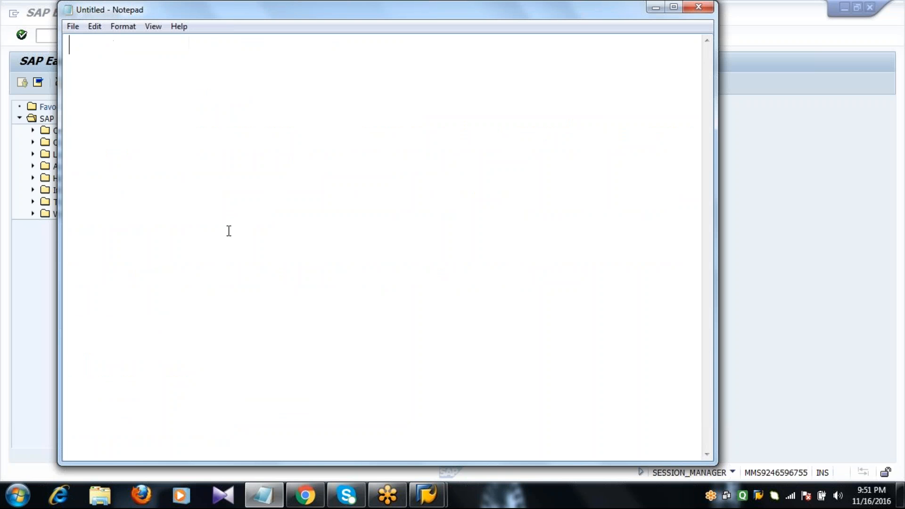
text(EC01)
key(BackSpace)
key(BackSpace)
key(BackSpace)
key(BackSpace)
click(661, 5)
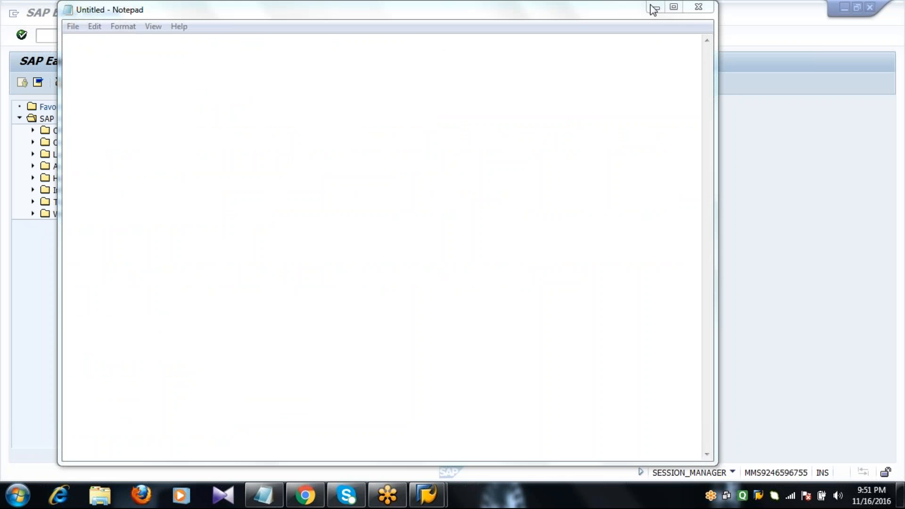
click(699, 7)
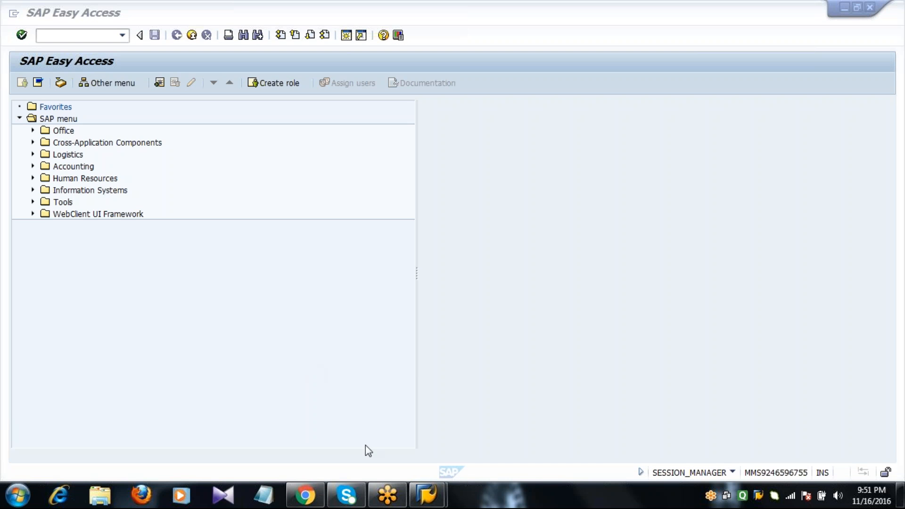
Start transaction EC01 and open the structure navigation for company codes, confirming the navigation help.
click(96, 46)
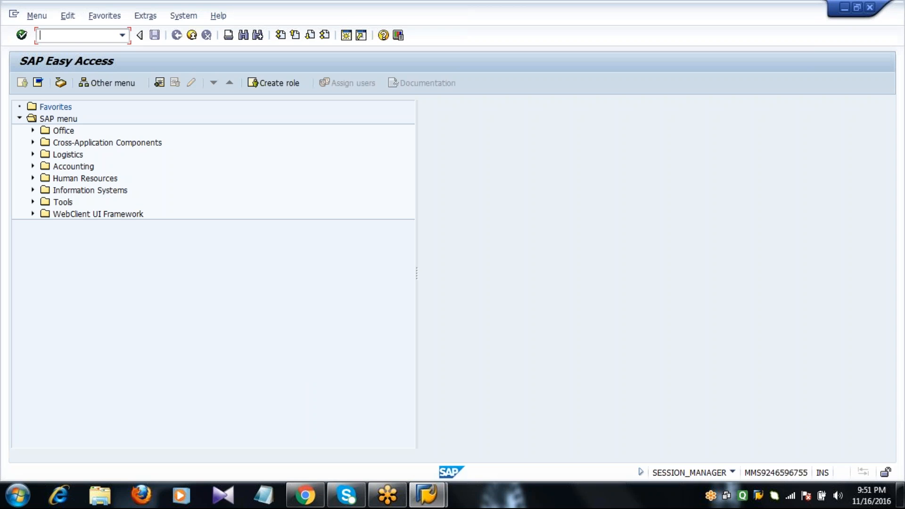
text(EC01)
key(Return)
click(231, 83)
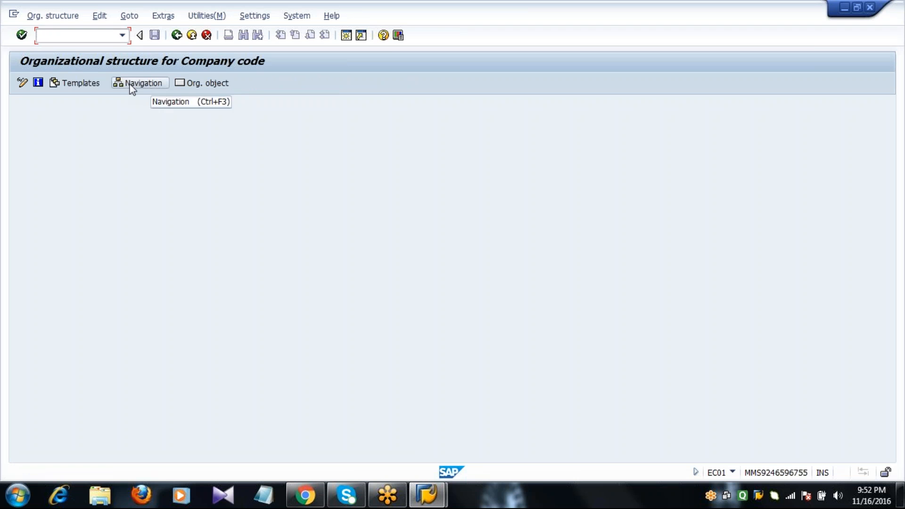
click(131, 86)
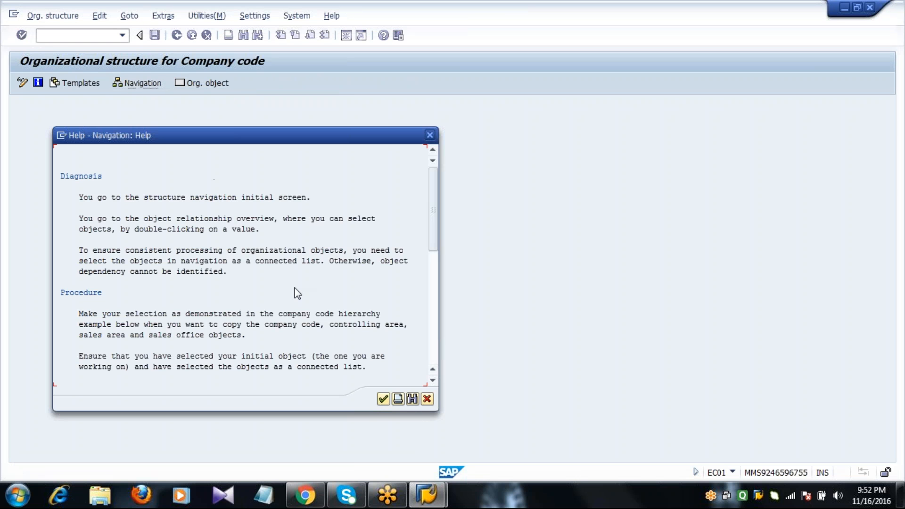
key(Return)
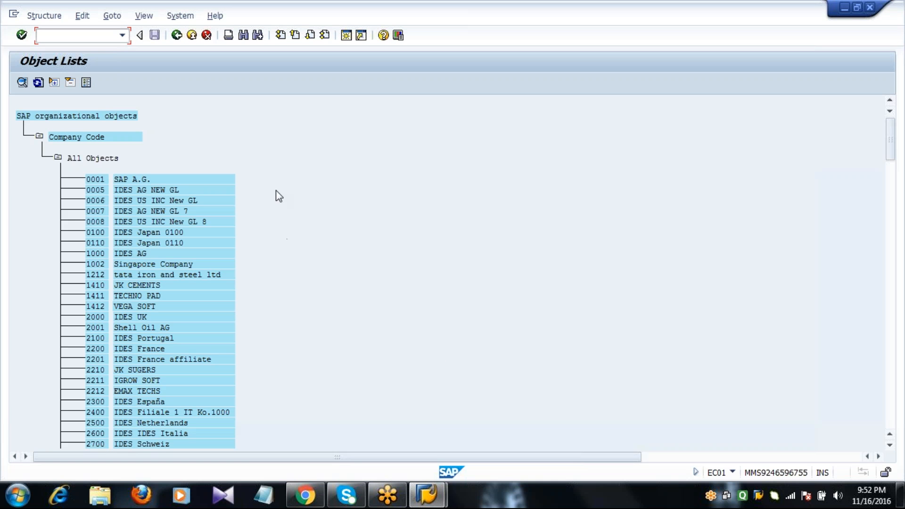
Find company code 2001 in the object list and display its organizational structure.
click(244, 37)
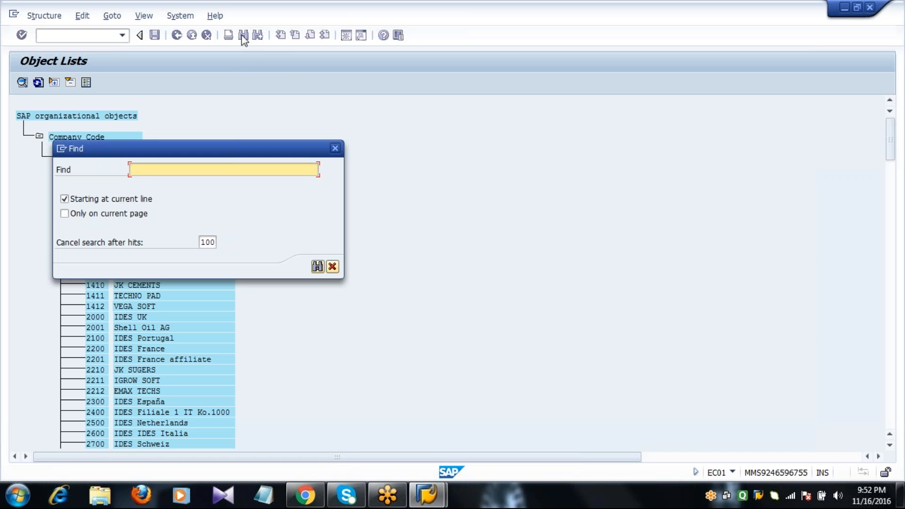
text(2001)
key(Return)
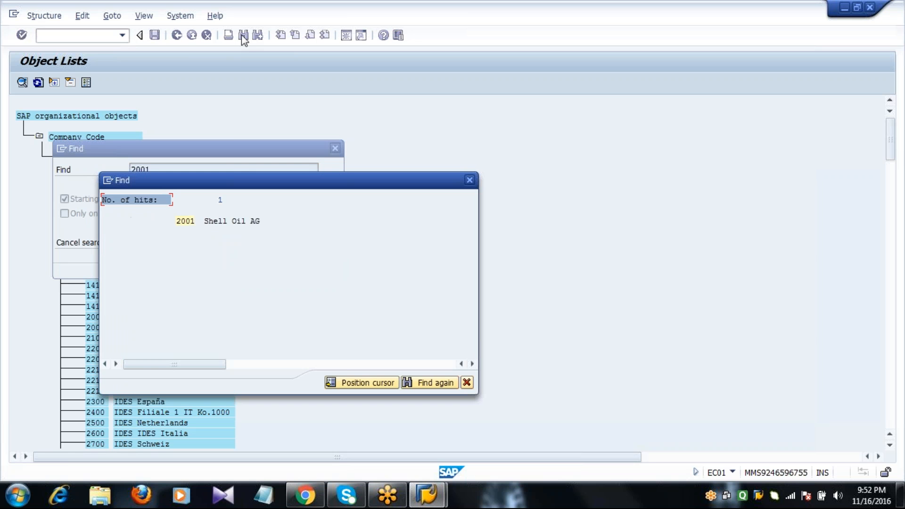
click(191, 224)
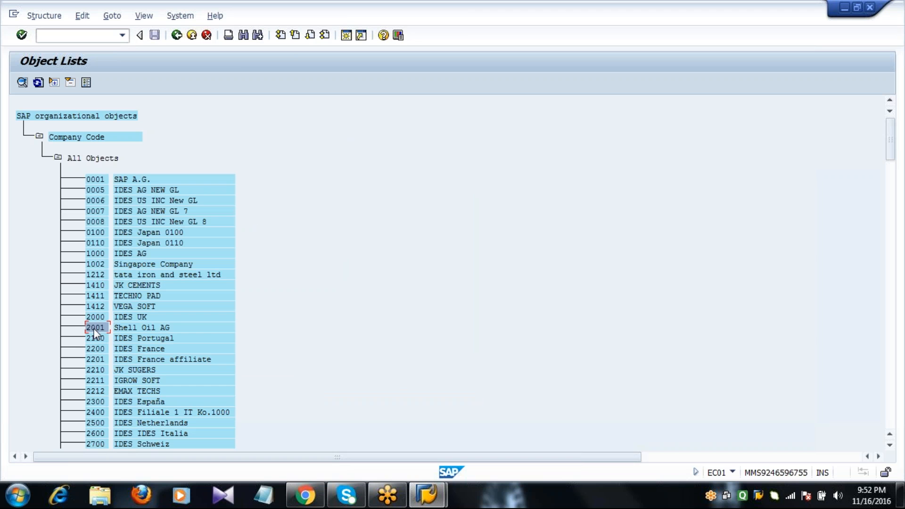
double_click(94, 330)
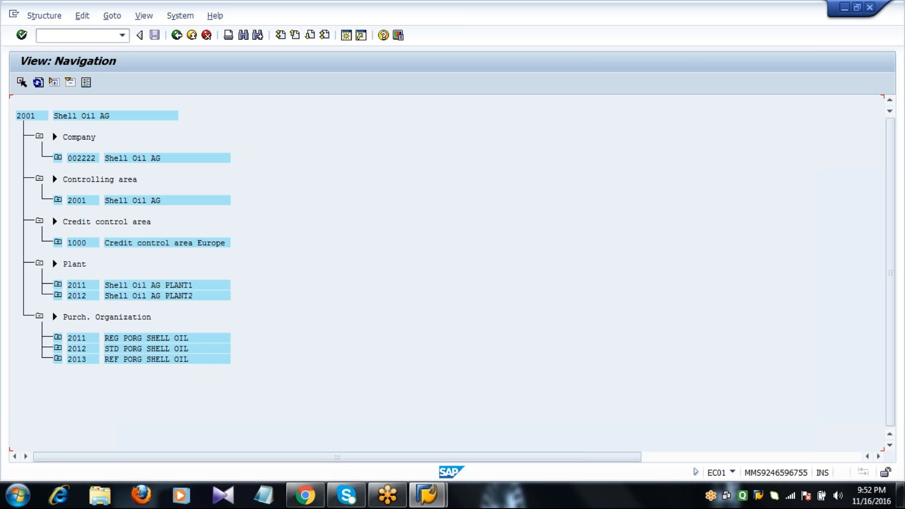
Review the company, controlling area and plants assigned to company code 2001, collapsing the credit control area branch.
click(33, 118)
click(84, 160)
click(81, 202)
click(39, 221)
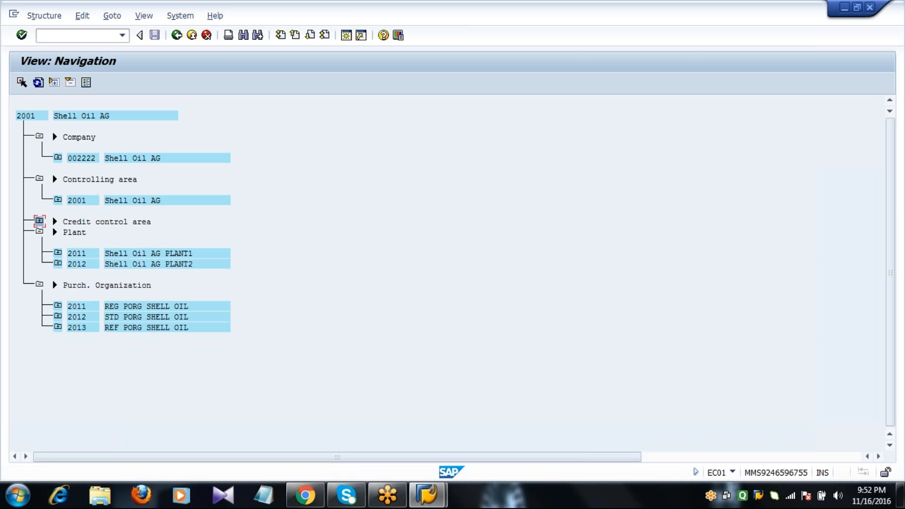
click(87, 254)
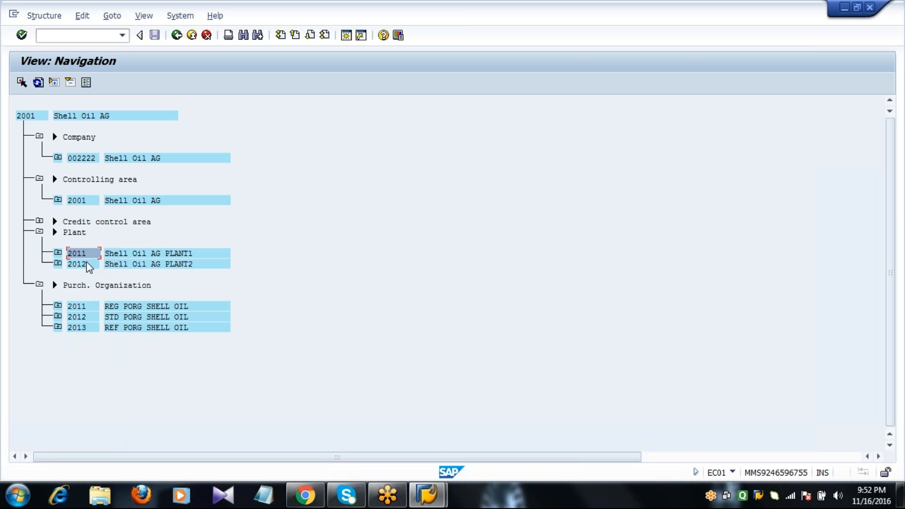
click(86, 263)
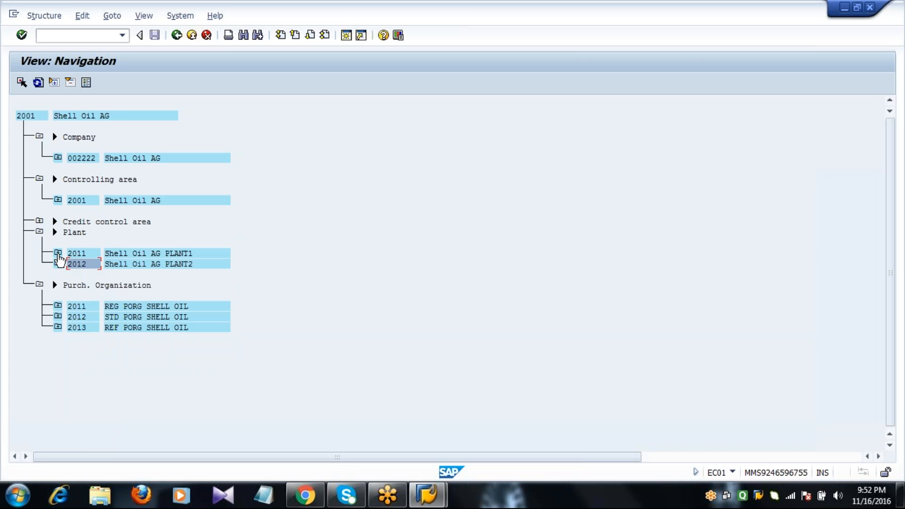
Expand plants 2011 and 2012 in turn to review their storage areas, collapsing each one again.
click(57, 254)
click(177, 296)
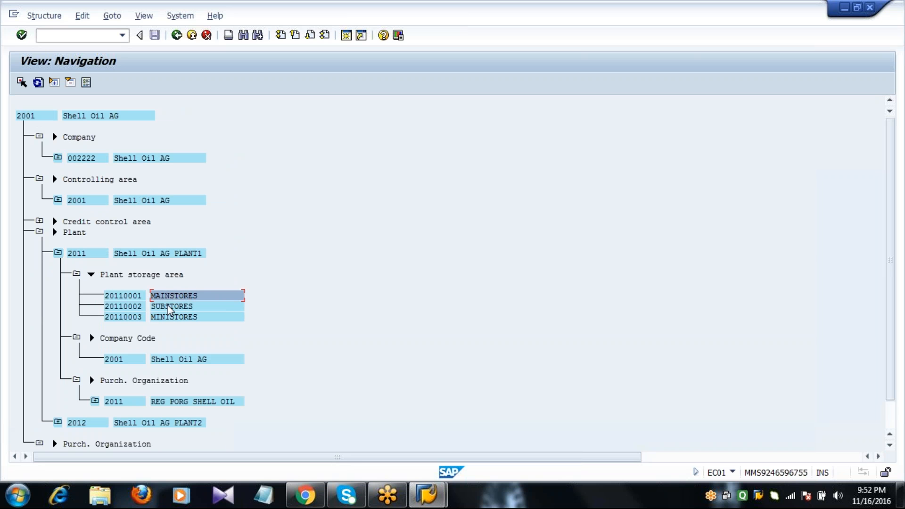
click(168, 307)
click(164, 317)
click(58, 253)
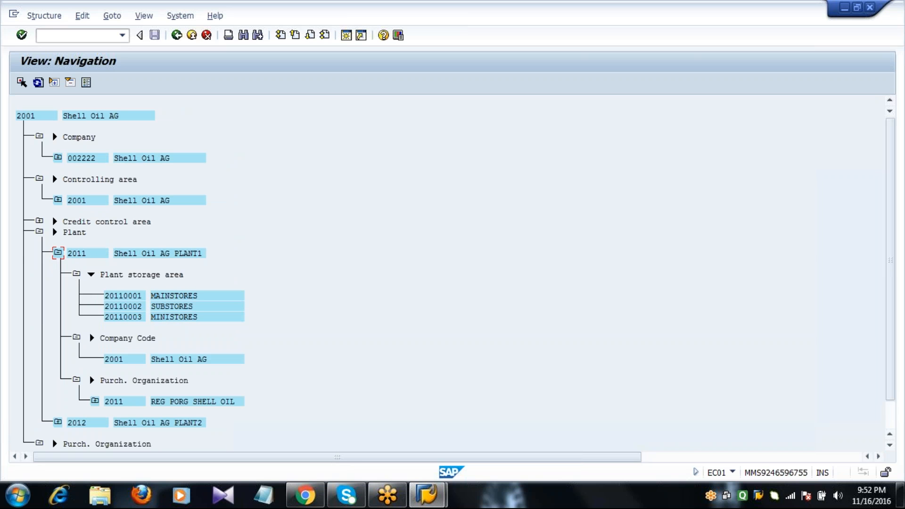
click(58, 254)
click(58, 264)
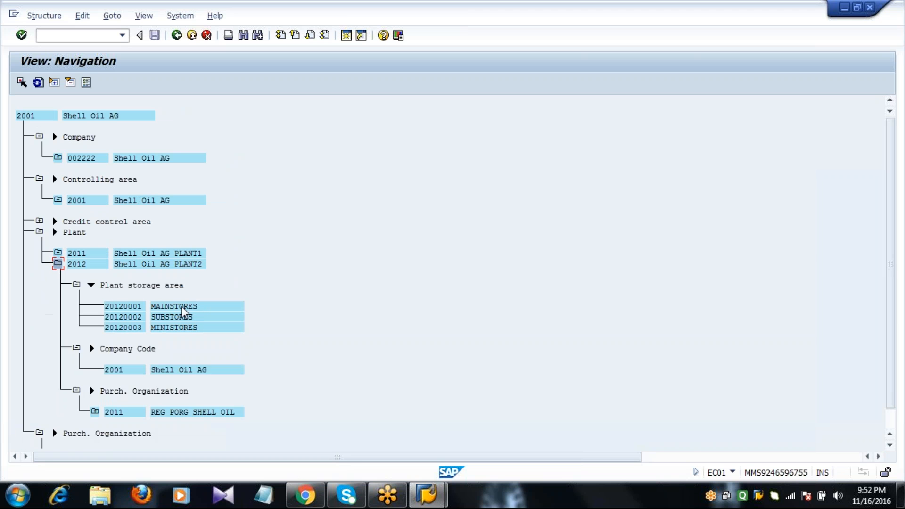
click(57, 264)
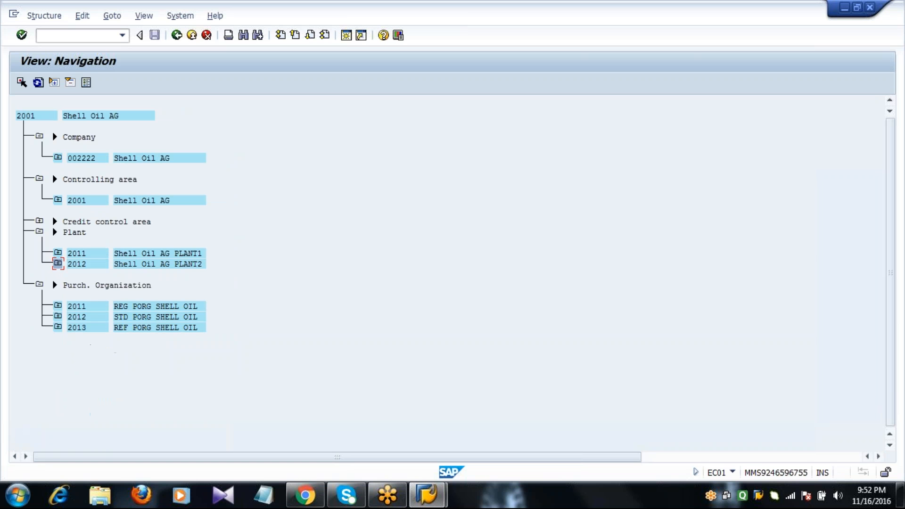
Expand purchasing organization 2011 to review its assigned company code and plants, and collapse it again.
click(93, 307)
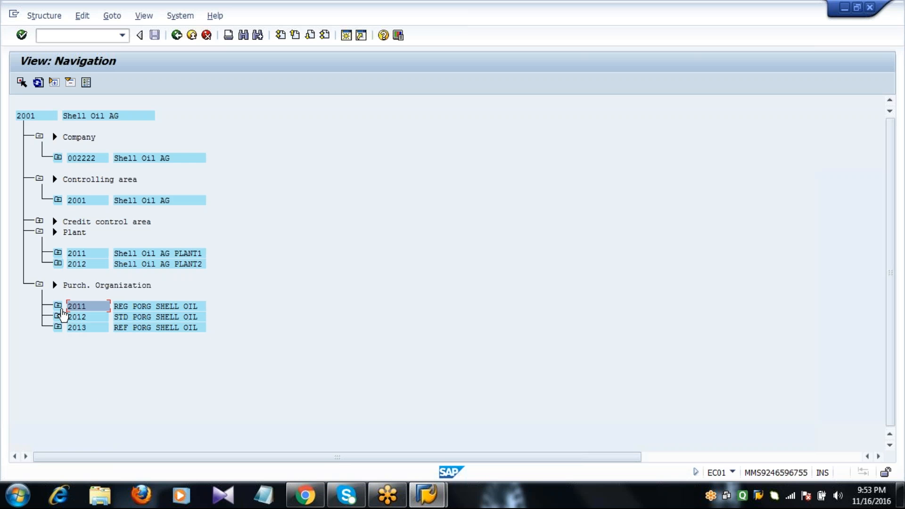
click(58, 306)
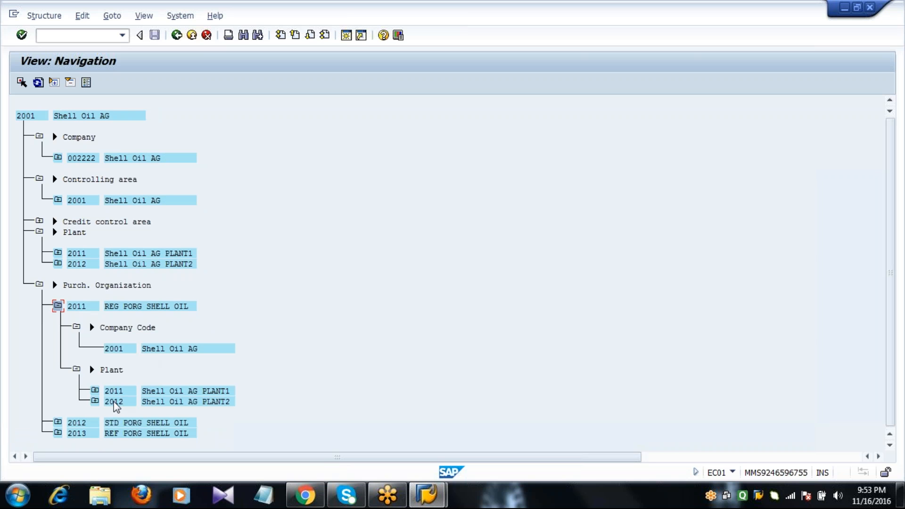
click(58, 306)
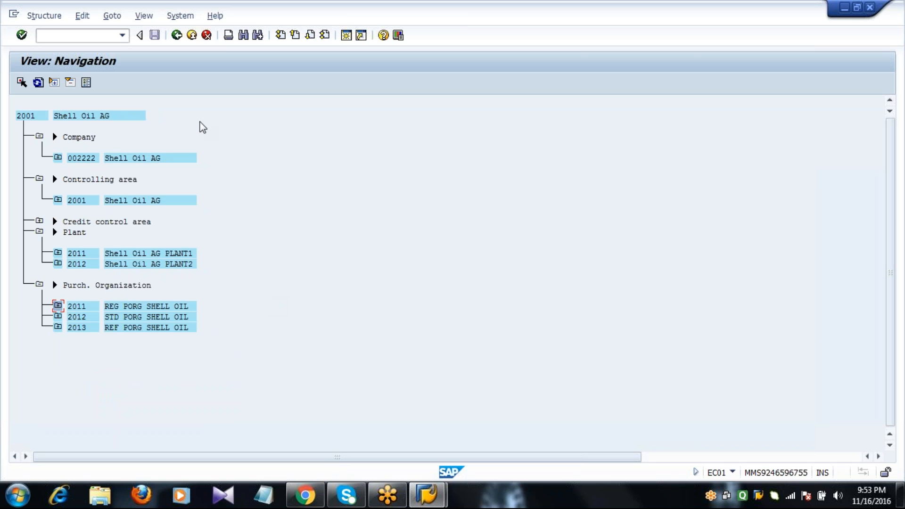
Exit the organizational structure display and return to the SAP Easy Access screen.
click(177, 35)
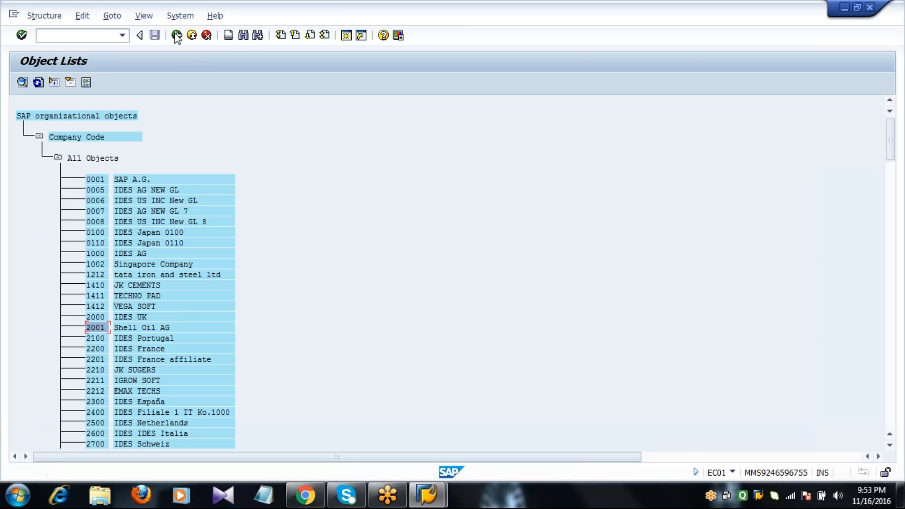
click(176, 36)
key(Return)
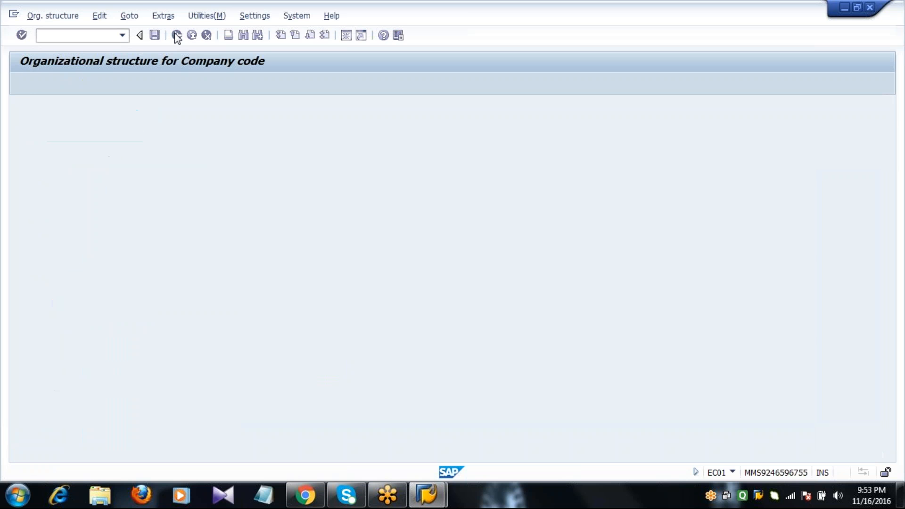
click(177, 36)
click(176, 36)
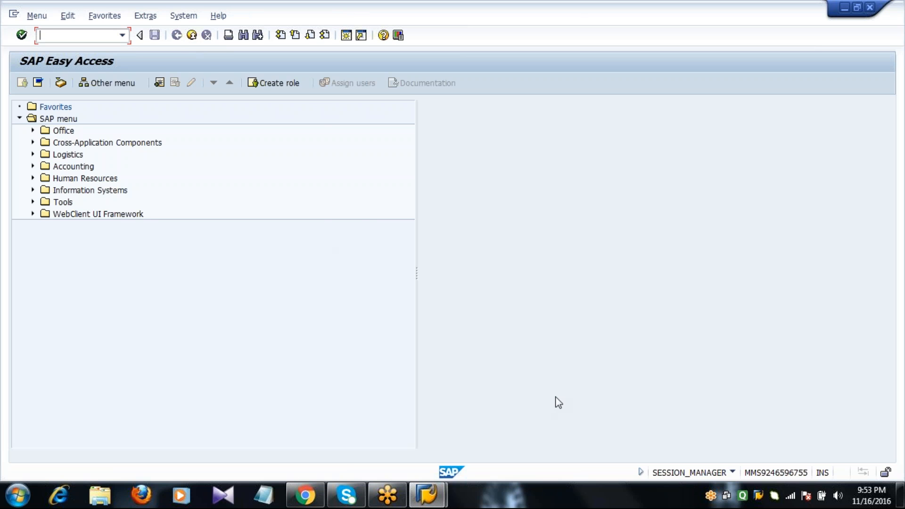
Switch to the desktop, open the MM - Part1 text file in Notepad and minimize its window.
click(901, 497)
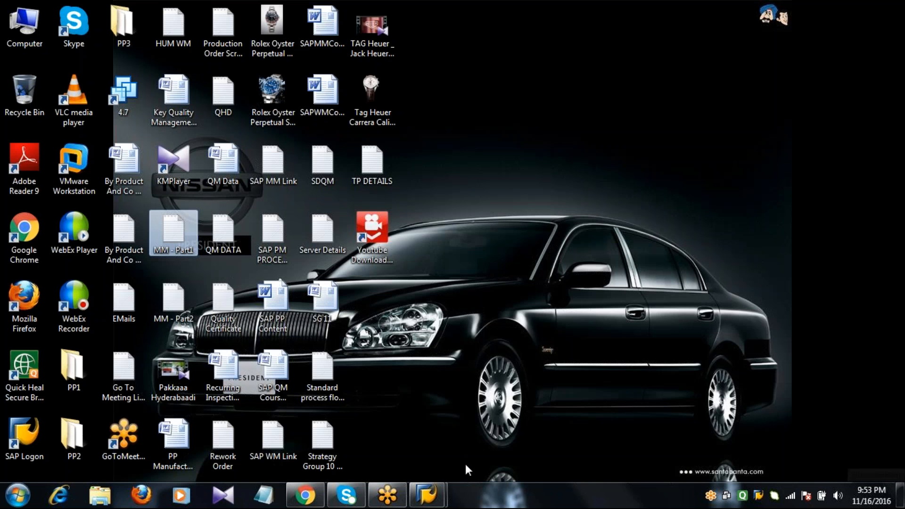
double_click(184, 241)
click(653, 6)
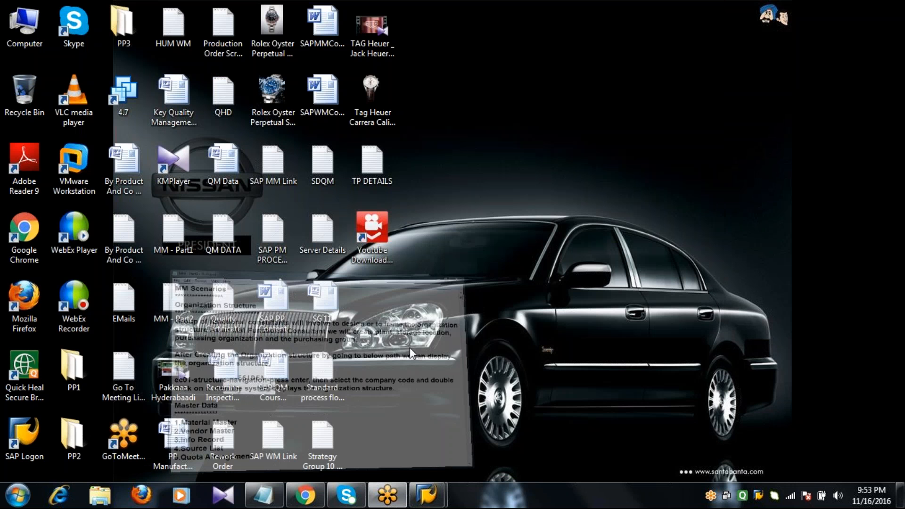
Switch to the SAP Easy Access window and bring the MM - Part1 notes up in front of it.
mouse_move(427, 495)
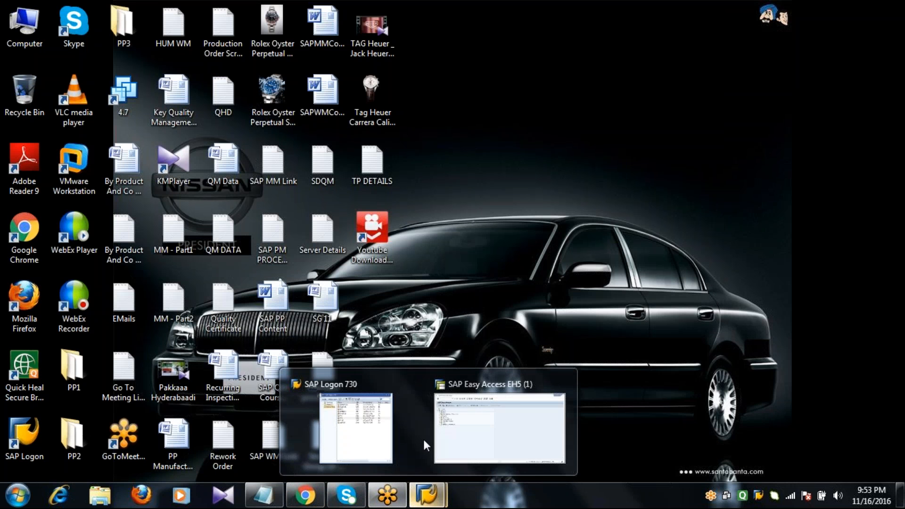
click(471, 432)
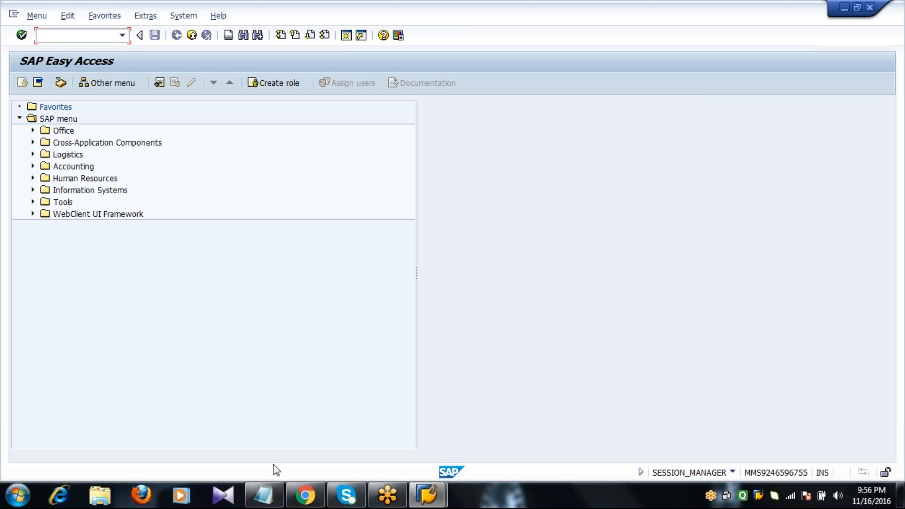
click(270, 500)
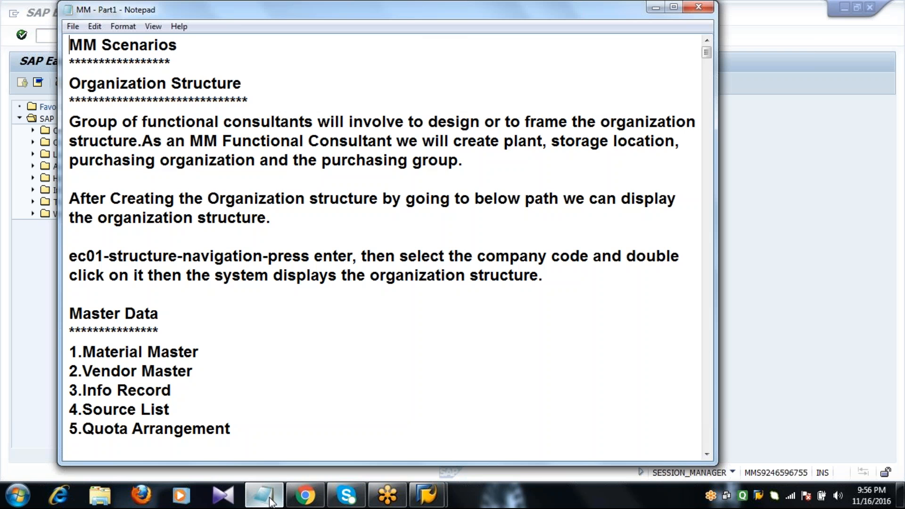
Review the Master Data section of the notes and highlight its list from Material Master to Quota Arrangement.
double_click(186, 329)
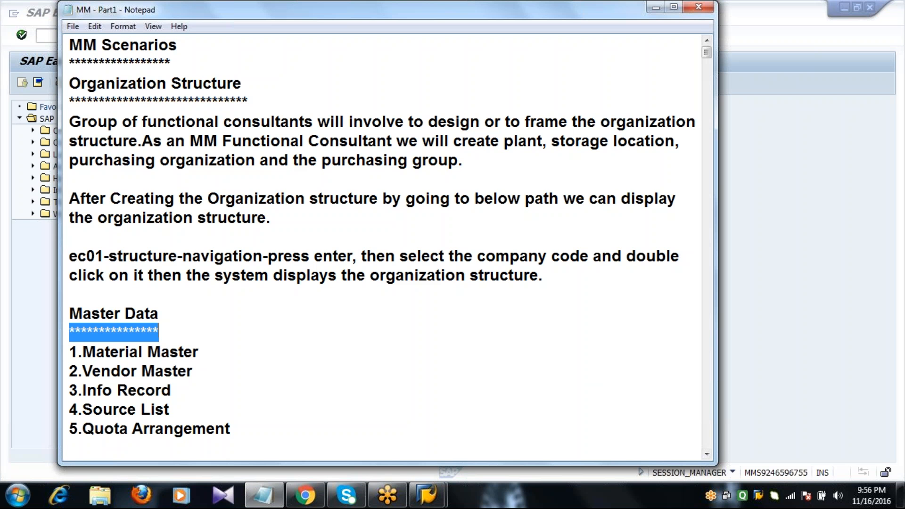
scroll(709, 456, down, 3)
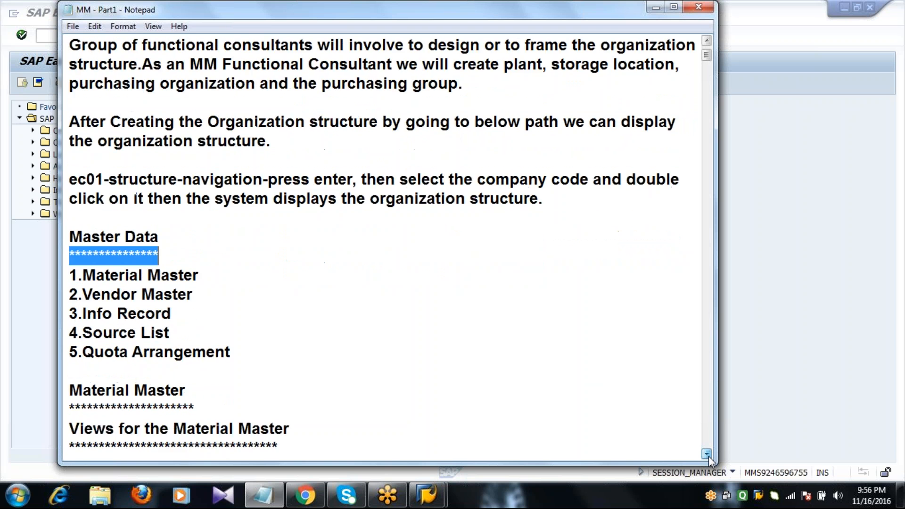
scroll(709, 457, down, 2)
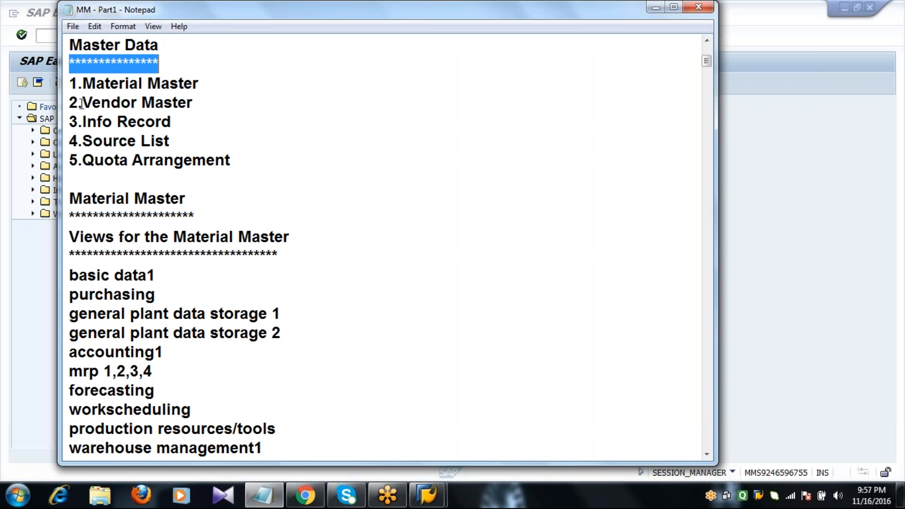
drag(70, 83, 269, 164)
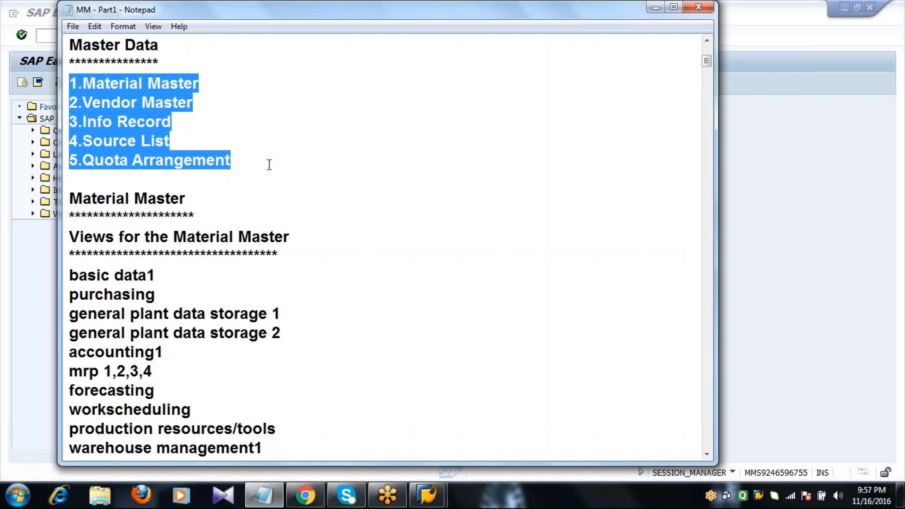
Go to the Material Master section of the notes and mark the asterisk line under Views for the Material Master.
double_click(220, 215)
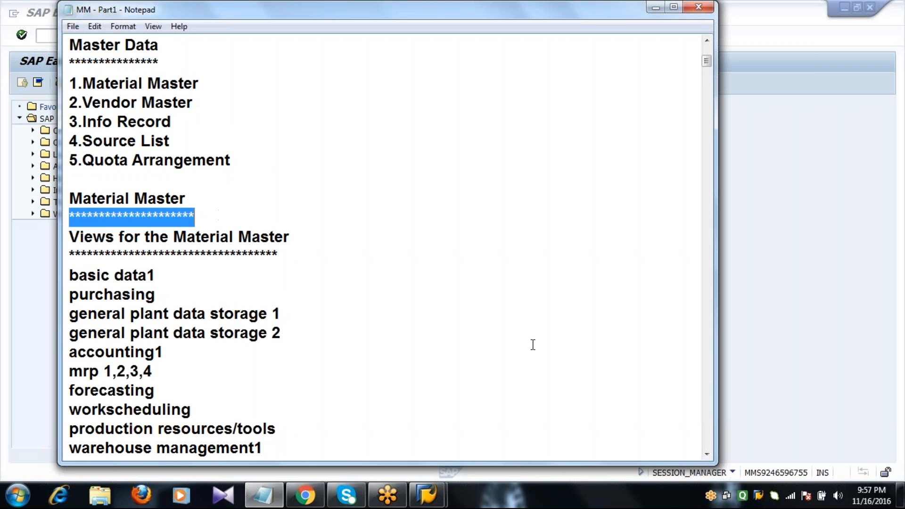
click(707, 453)
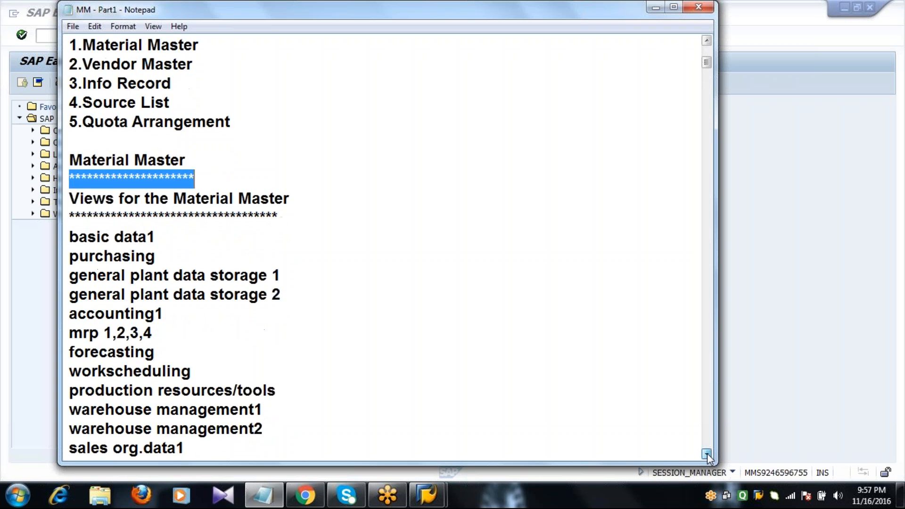
click(708, 453)
click(707, 454)
click(708, 454)
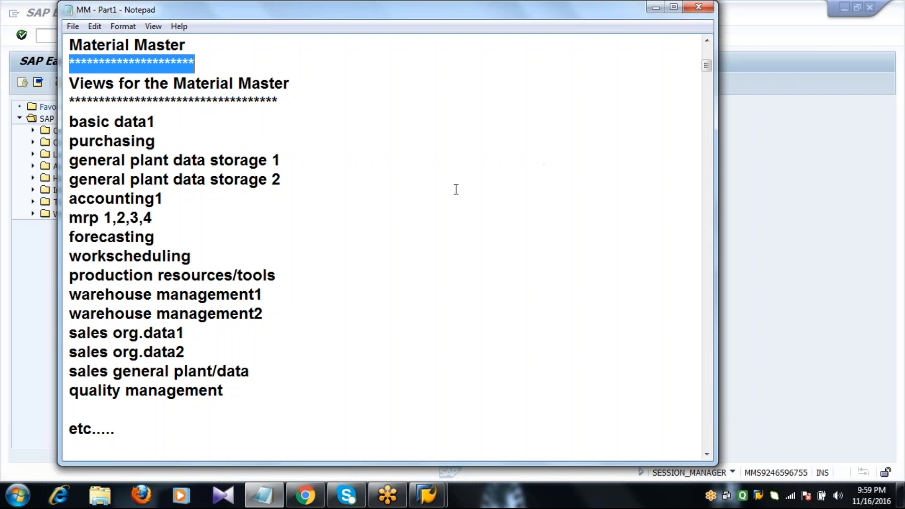
double_click(285, 102)
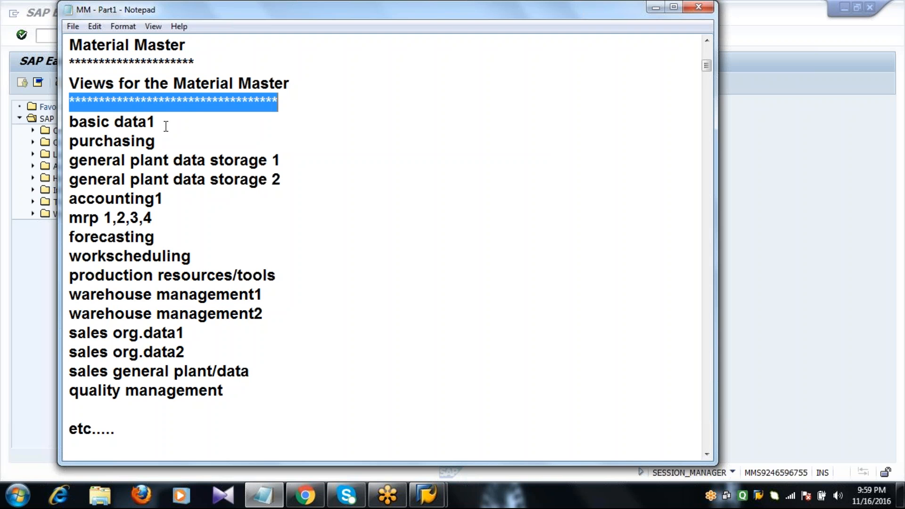
Go through the listed material master views one after another, from basic data1 and purchasing to quality management.
click(165, 121)
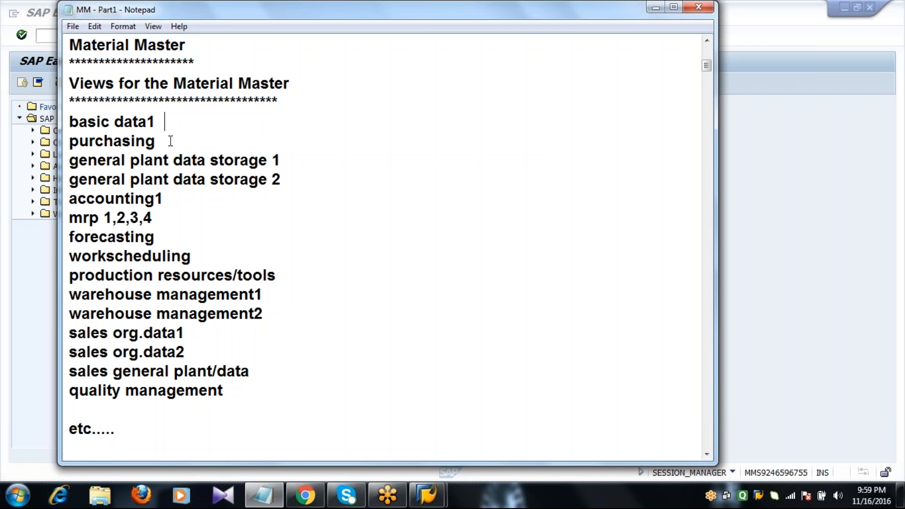
click(160, 142)
click(192, 256)
double_click(295, 272)
click(296, 272)
click(280, 294)
click(208, 329)
click(259, 370)
click(248, 391)
Highlight the material master views by group (purchasing-related, planning, warehouse, sales), then the whole list through etc., and clear the selection.
drag(70, 122, 175, 195)
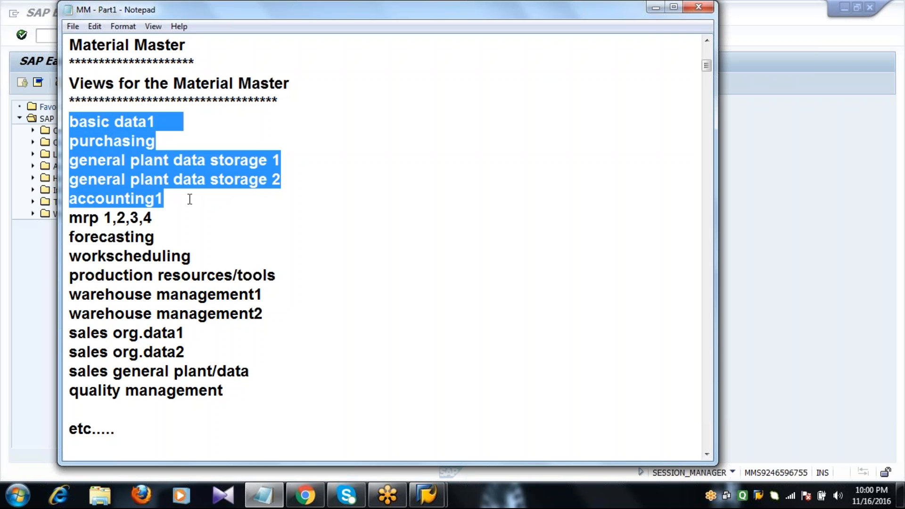
click(246, 207)
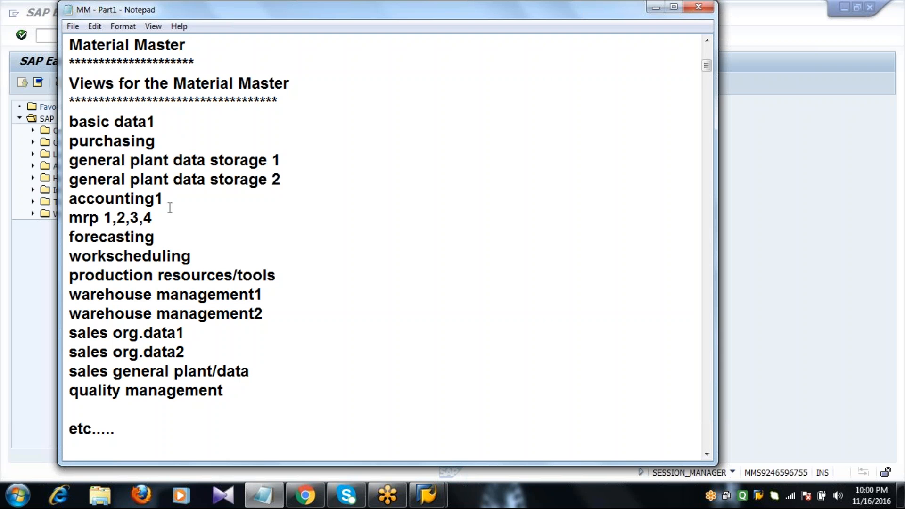
drag(69, 218, 301, 281)
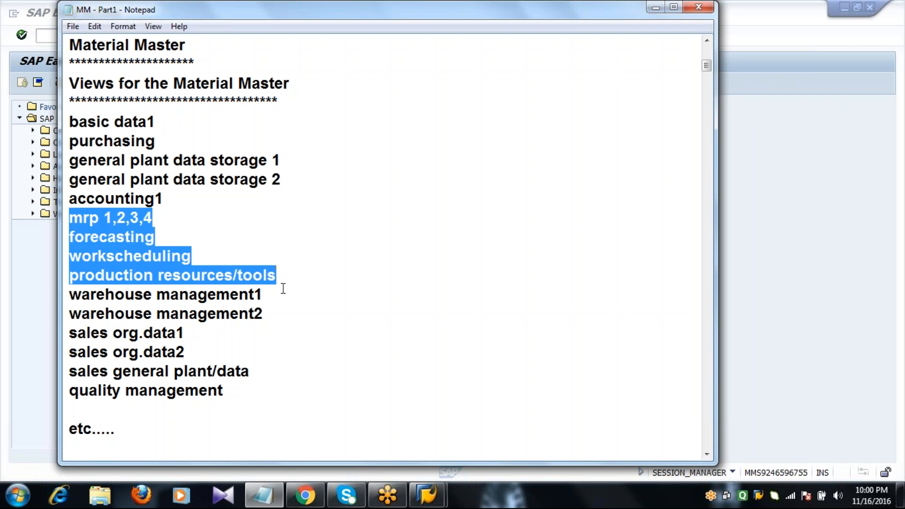
click(70, 295)
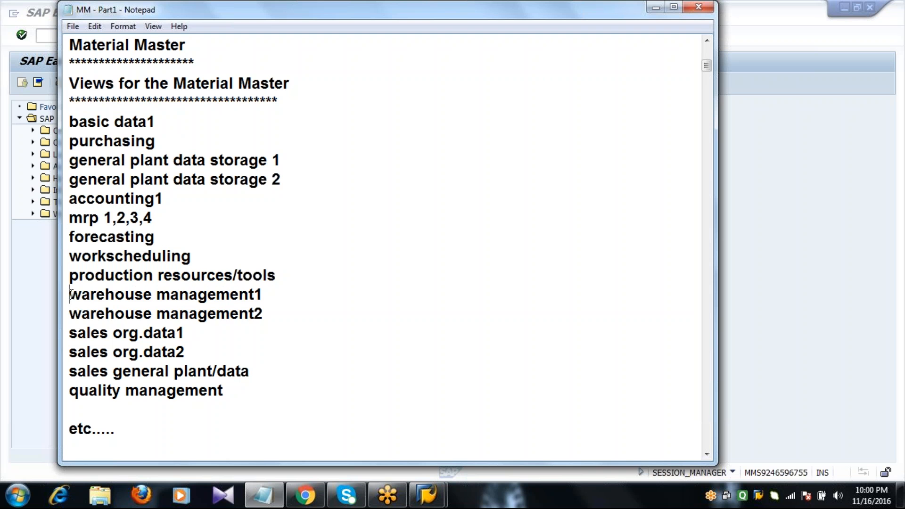
drag(70, 295, 314, 316)
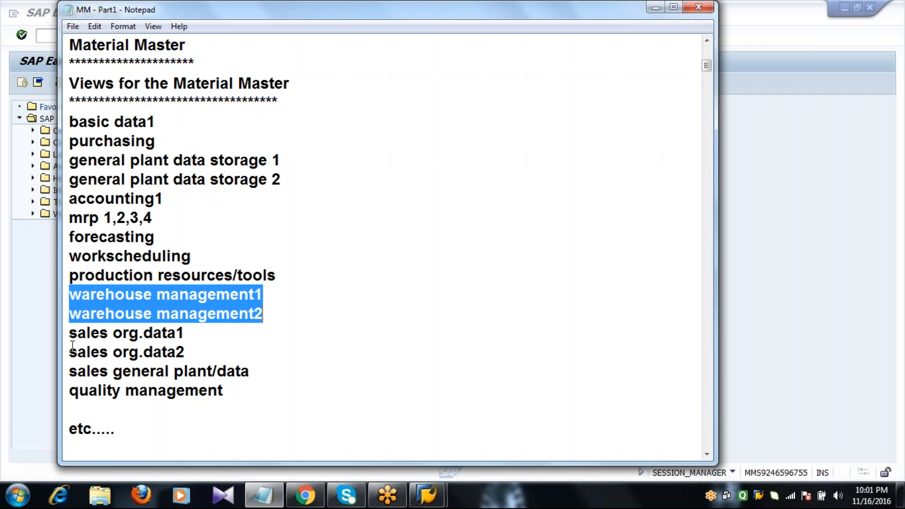
drag(70, 336, 292, 372)
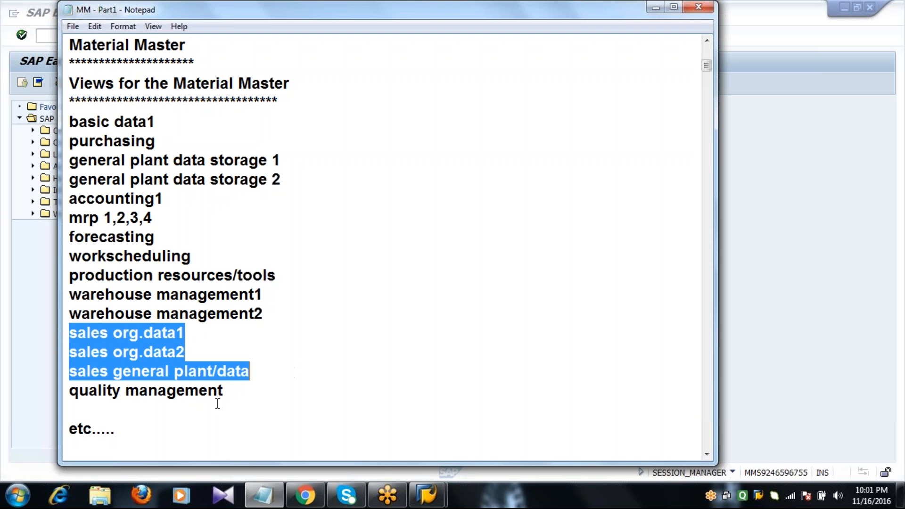
click(78, 392)
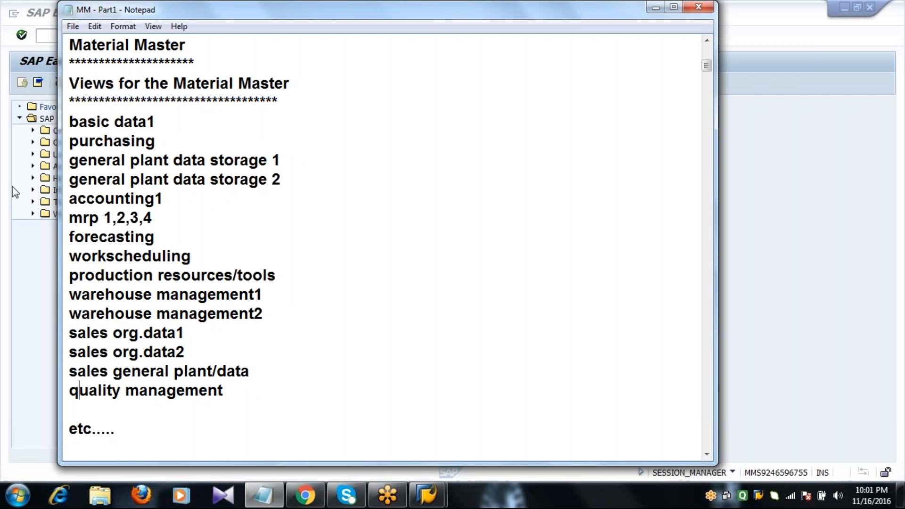
drag(69, 122, 221, 425)
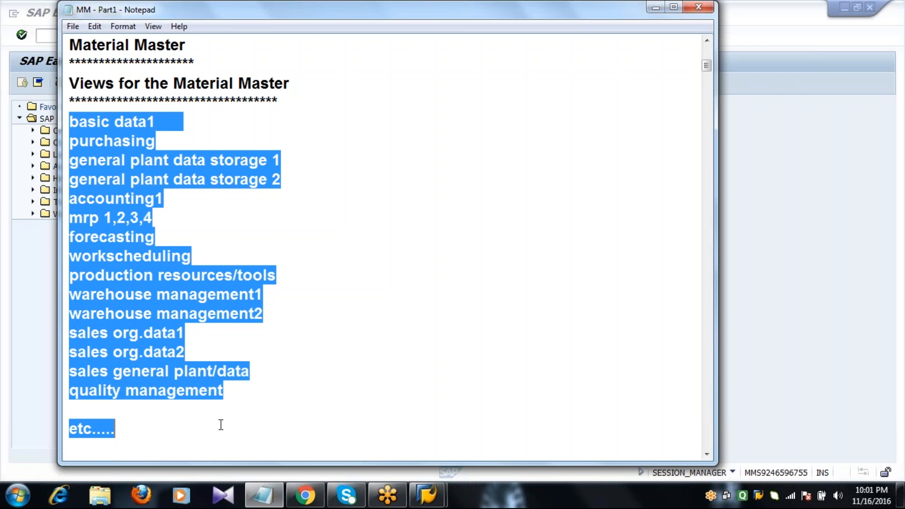
click(220, 425)
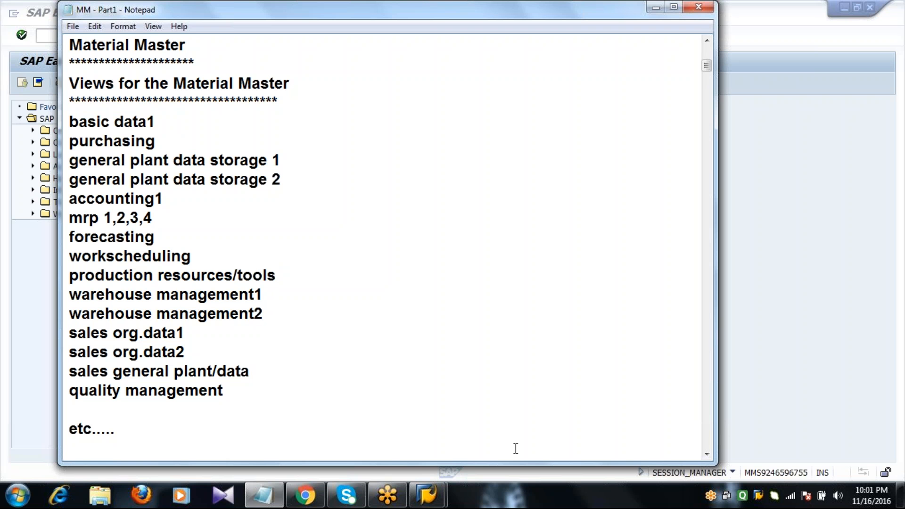
Move on to the Material Types and Price Control sections of the notes.
scroll(707, 455, down, 8)
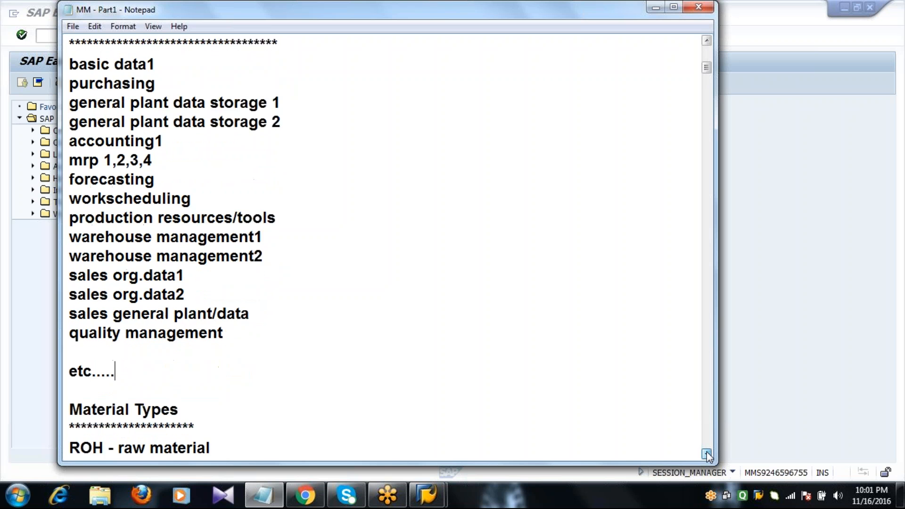
scroll(707, 455, down, 10)
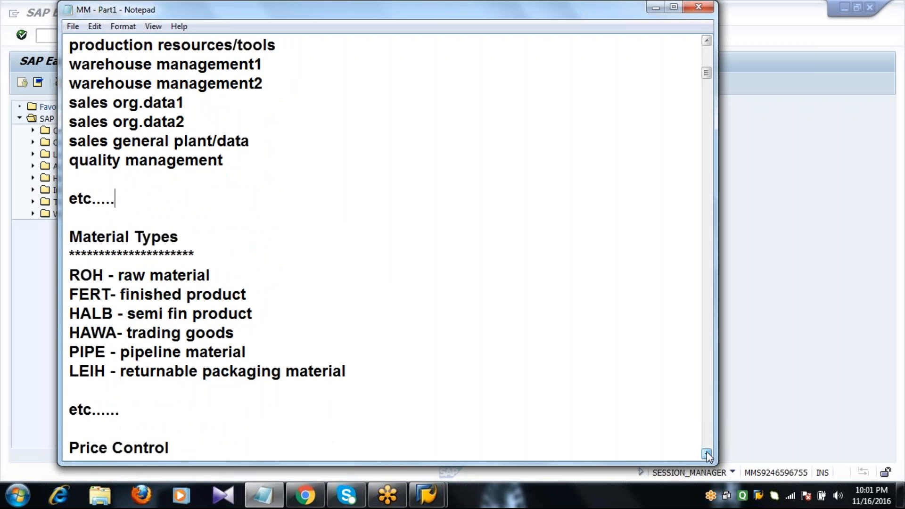
scroll(707, 455, down, 4)
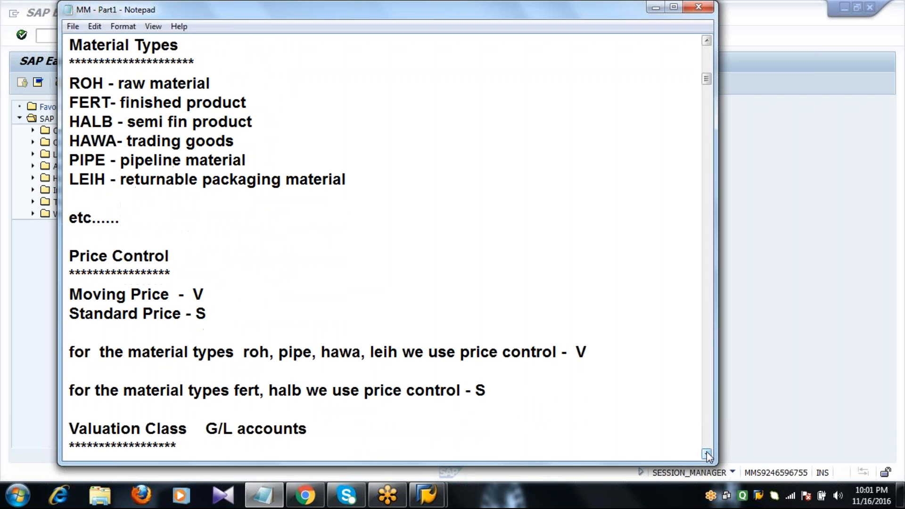